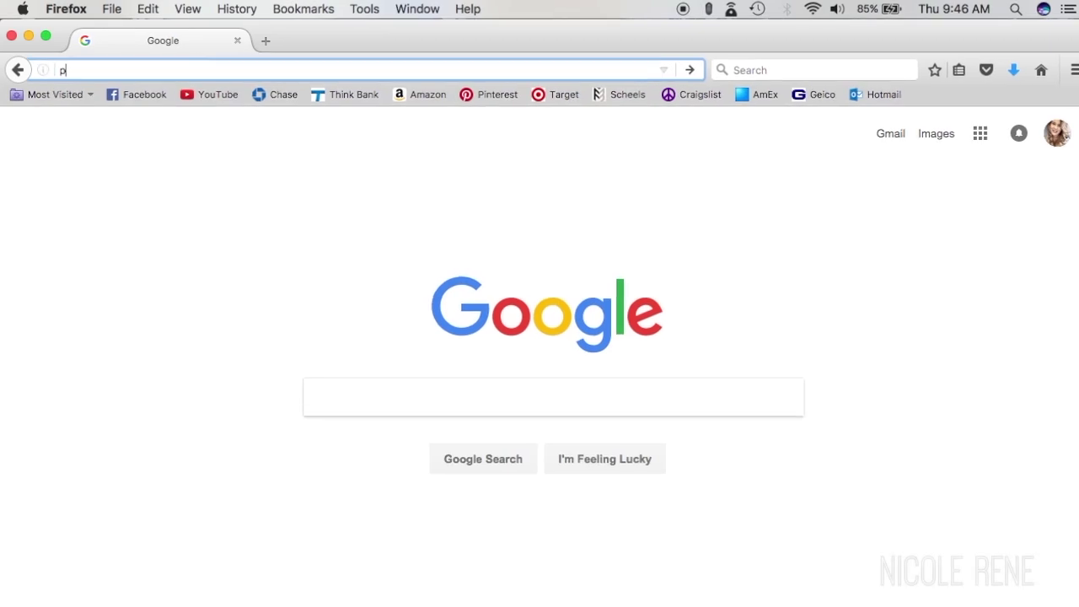
Go to picmonkey.com and open the Desktop image "Screen Shot 2017-06-28 at 9.37.12 AM" from the computer for editing.
type("icmonkey.com/")
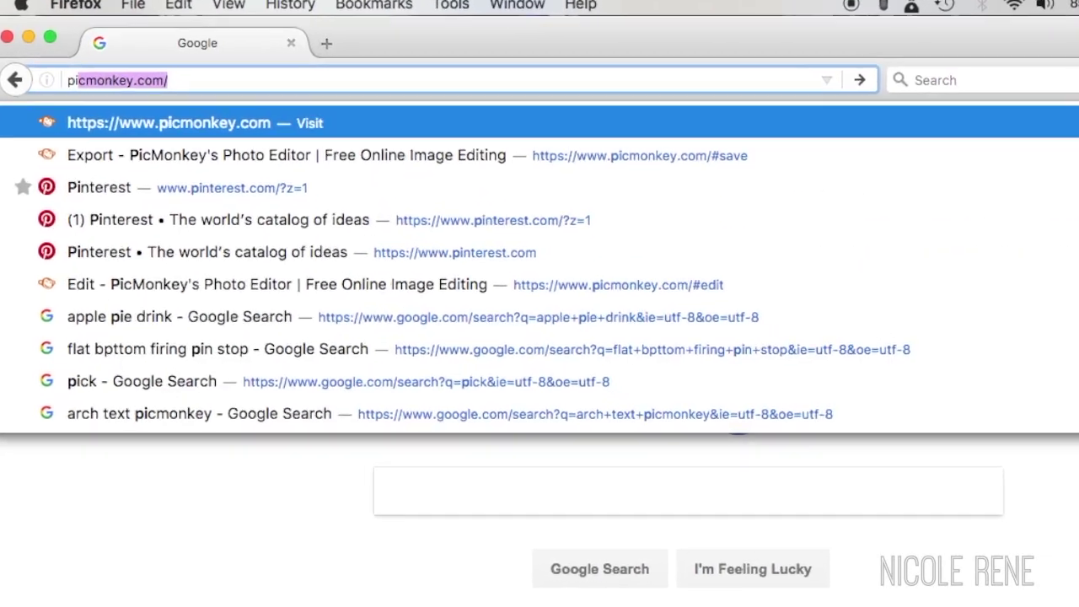
key("Return")
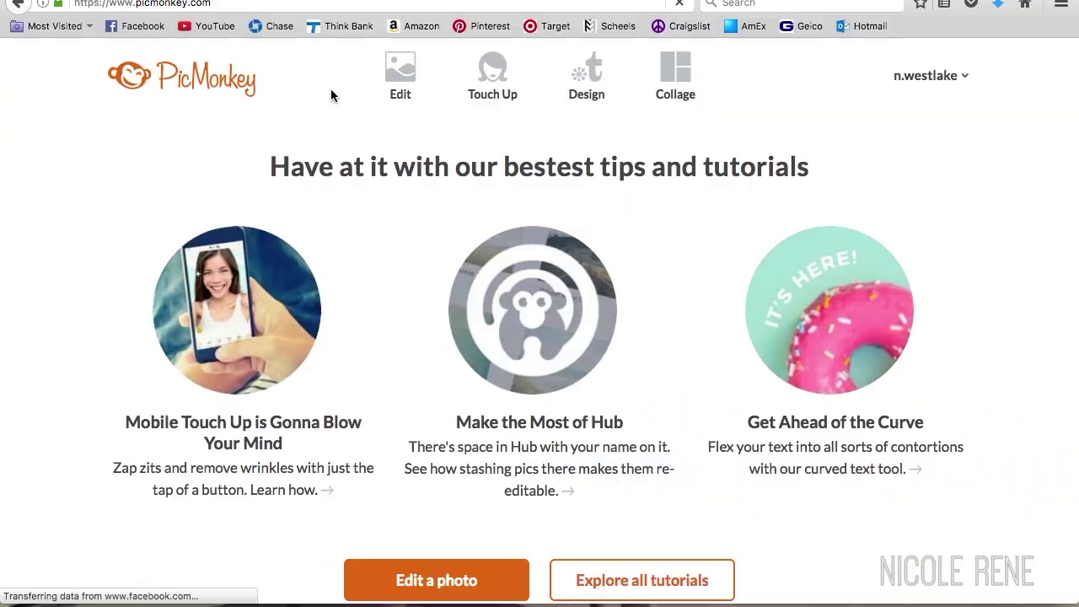
mouse_move(402, 84)
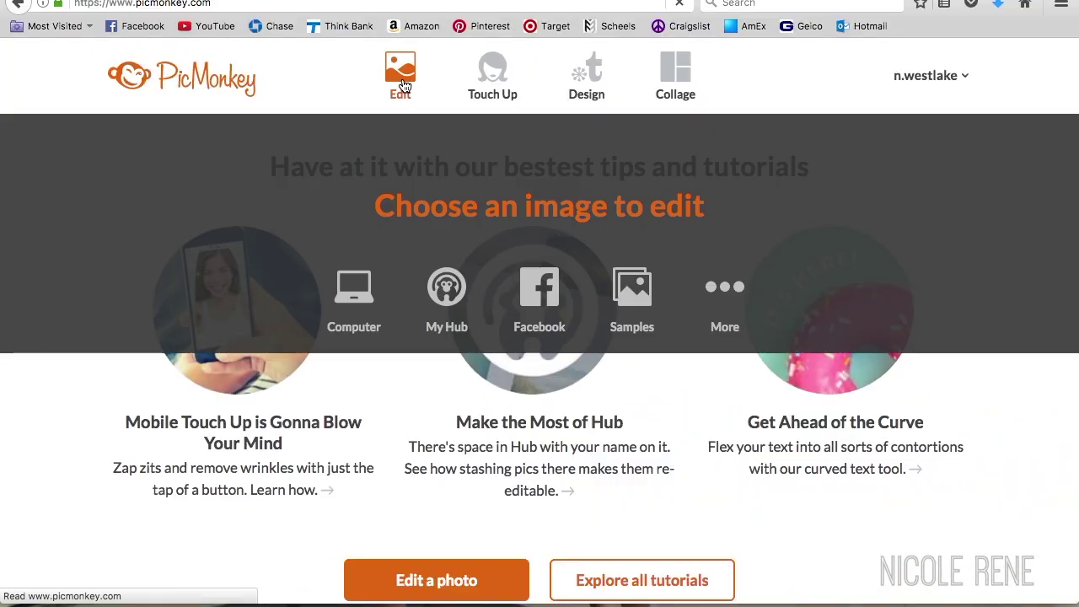
left_click(356, 294)
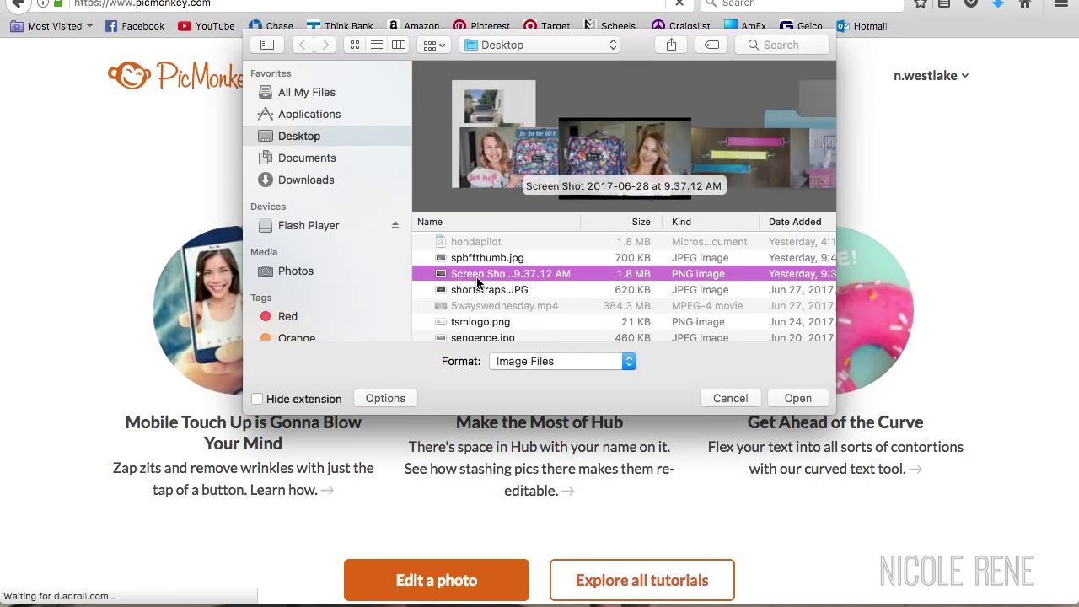
double_click(477, 275)
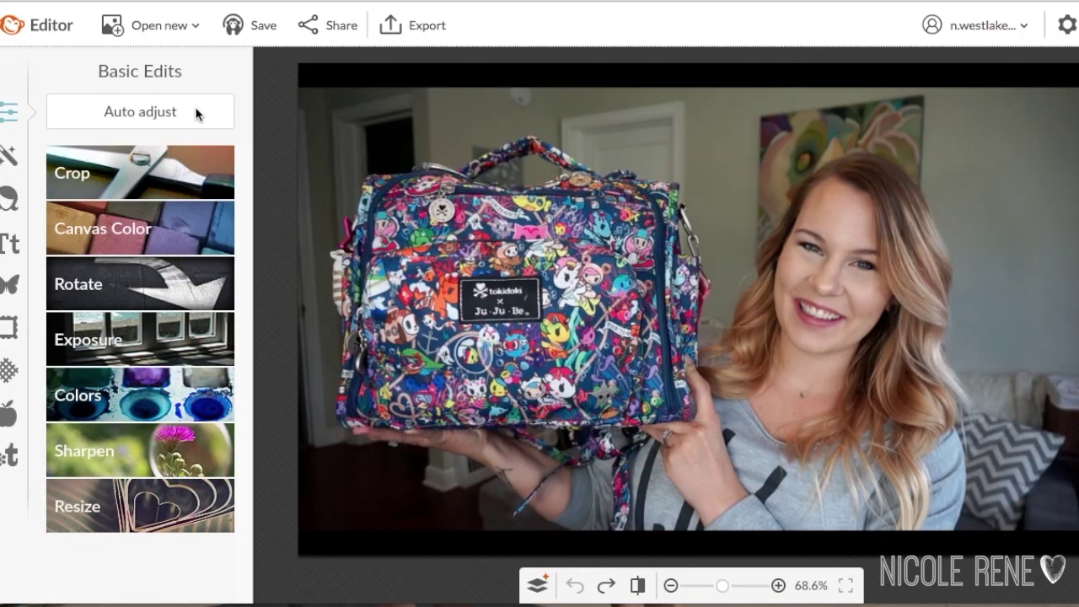
Crop the photo starting from 1280 x 720, then tighten the frame to 1246 x 694 to exclude the black bars.
left_click(142, 165)
left_click(78, 267)
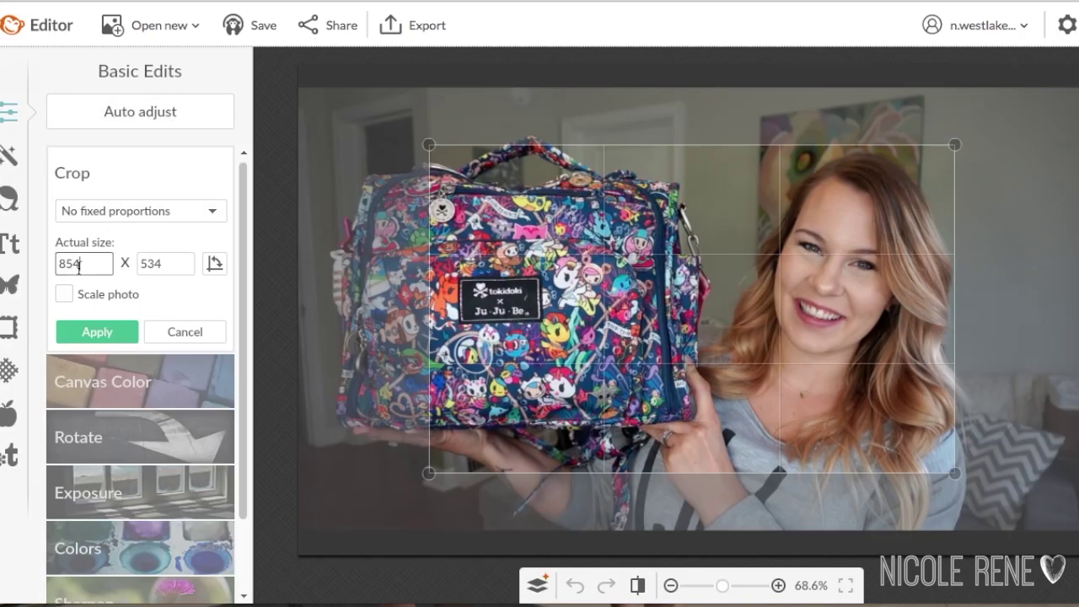
key("BackSpace")
key("BackSpace")
key("BackSpace")
type("1280")
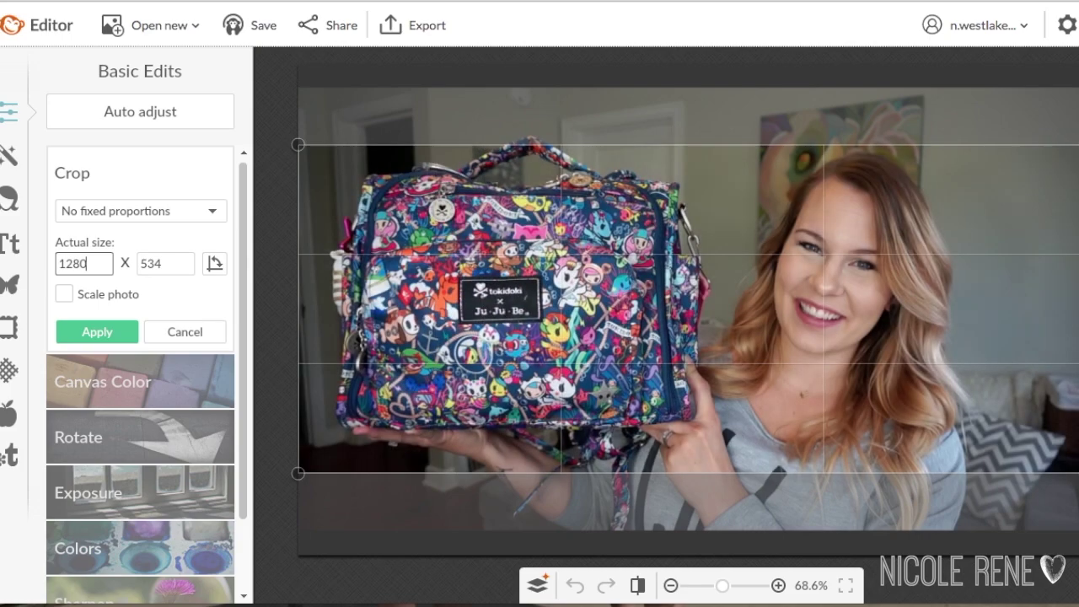
key("Tab")
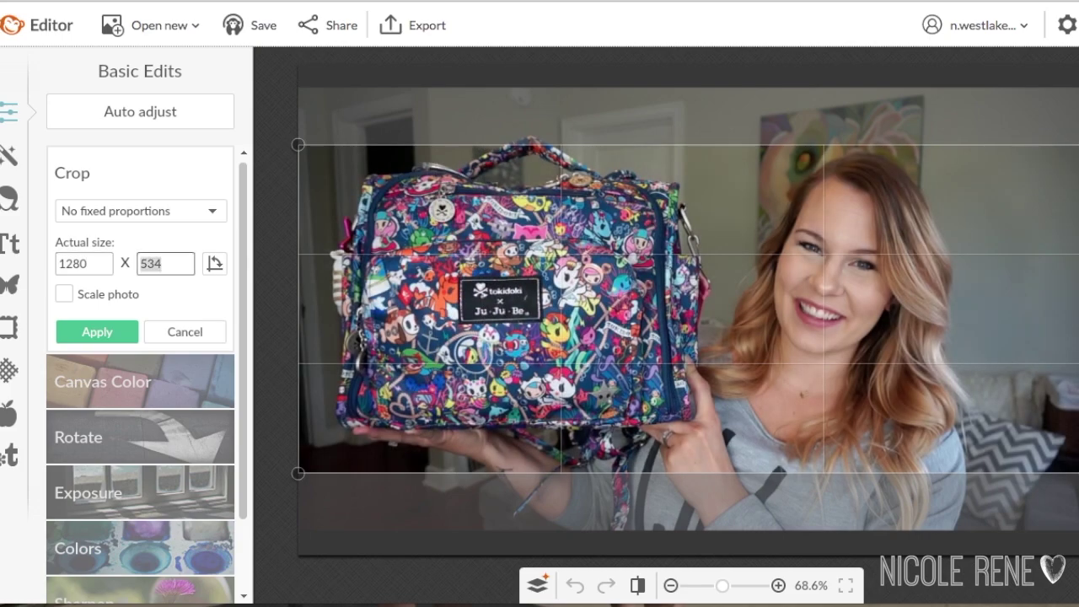
type("720")
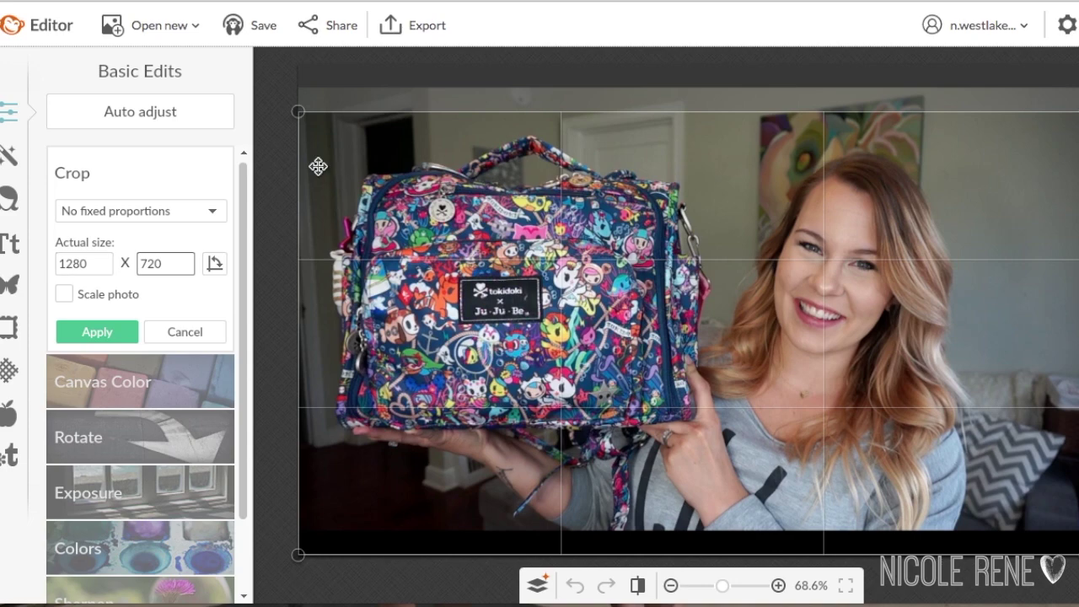
left_click_drag(332, 138, 331, 112)
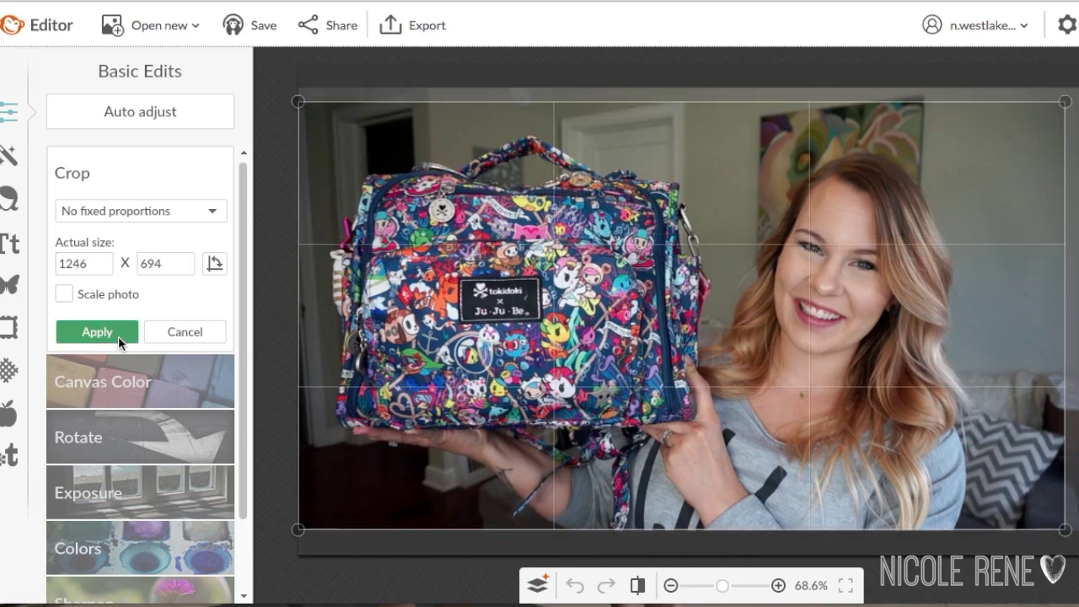
left_click(118, 336)
Auto adjust the whole photo and open the Exposure settings.
left_click(146, 111)
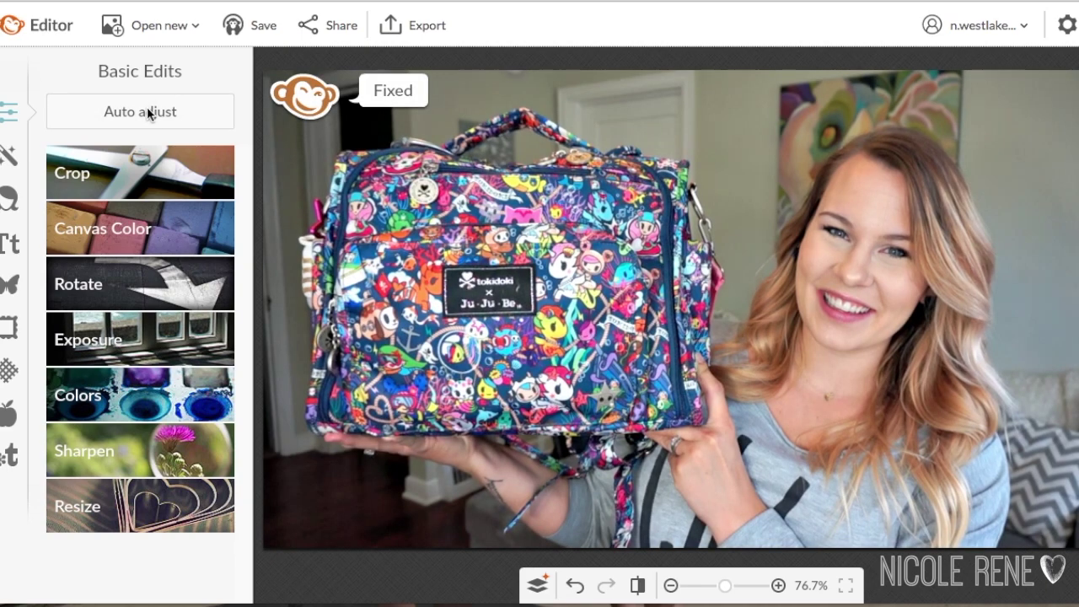
left_click(120, 338)
mouse_move(145, 424)
left_mouse_down()
mouse_move(157, 425)
mouse_move(116, 425)
mouse_move(142, 425)
left_mouse_up()
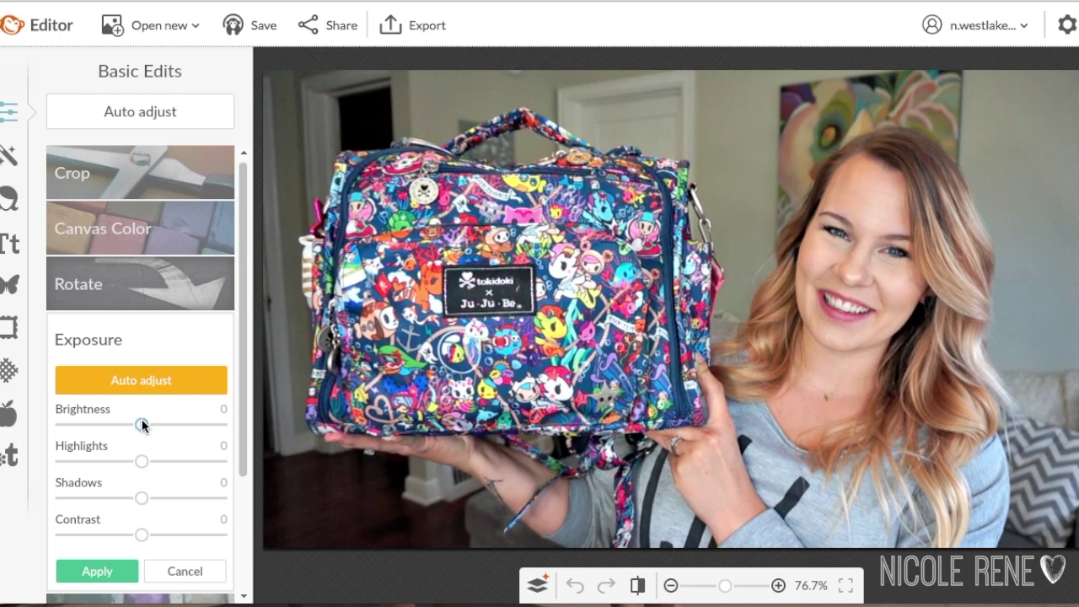
Add the jujube logo image from the computer as an overlay on the photo.
left_click(8, 285)
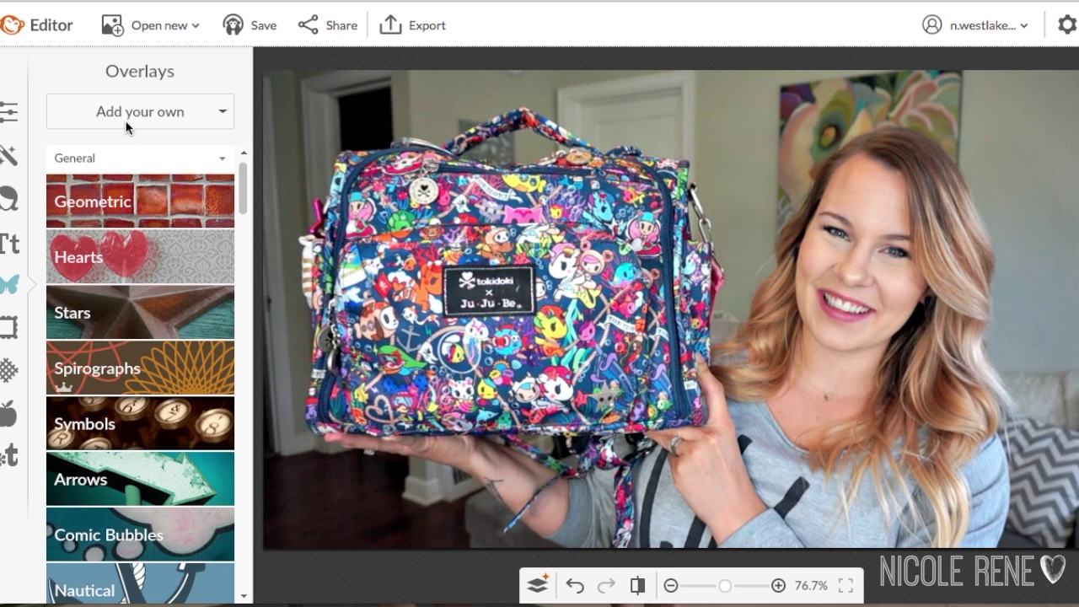
left_click(126, 125)
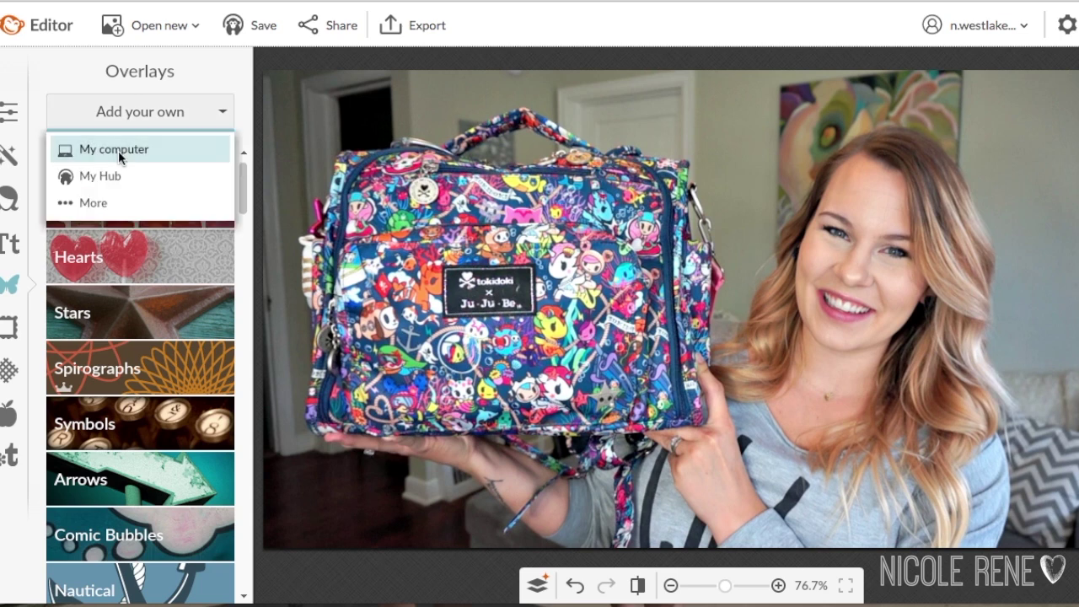
left_click(118, 151)
left_click(253, 396)
double_click(253, 396)
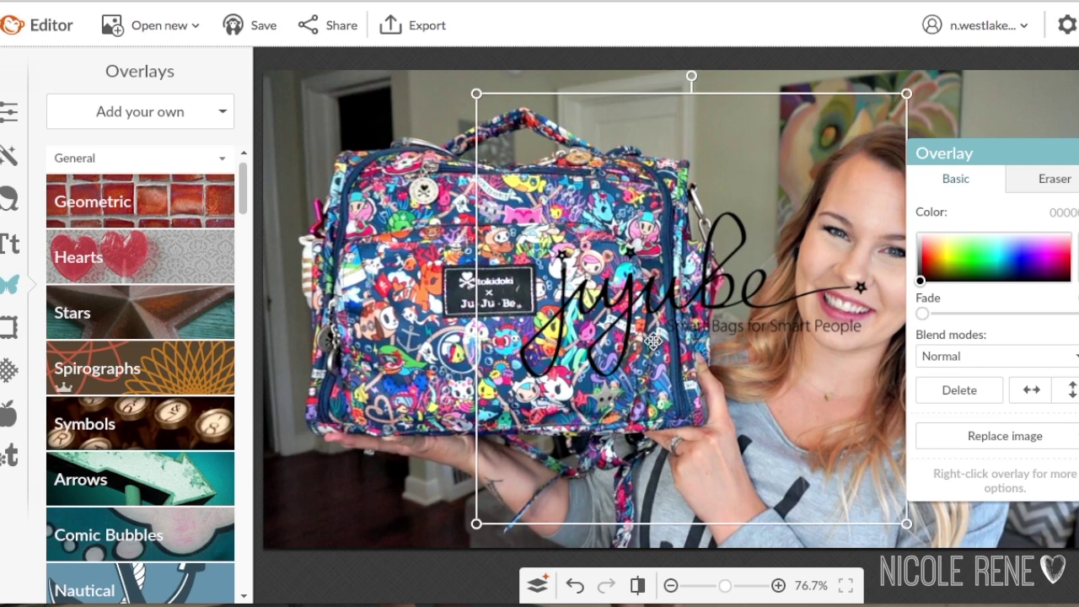
Recolor the jujube logo white and place it, scaled down, below the bag near the photo's lower left corner.
left_click_drag(921, 280, 905, 210)
left_click_drag(906, 94, 826, 173)
left_click_drag(656, 361, 474, 517)
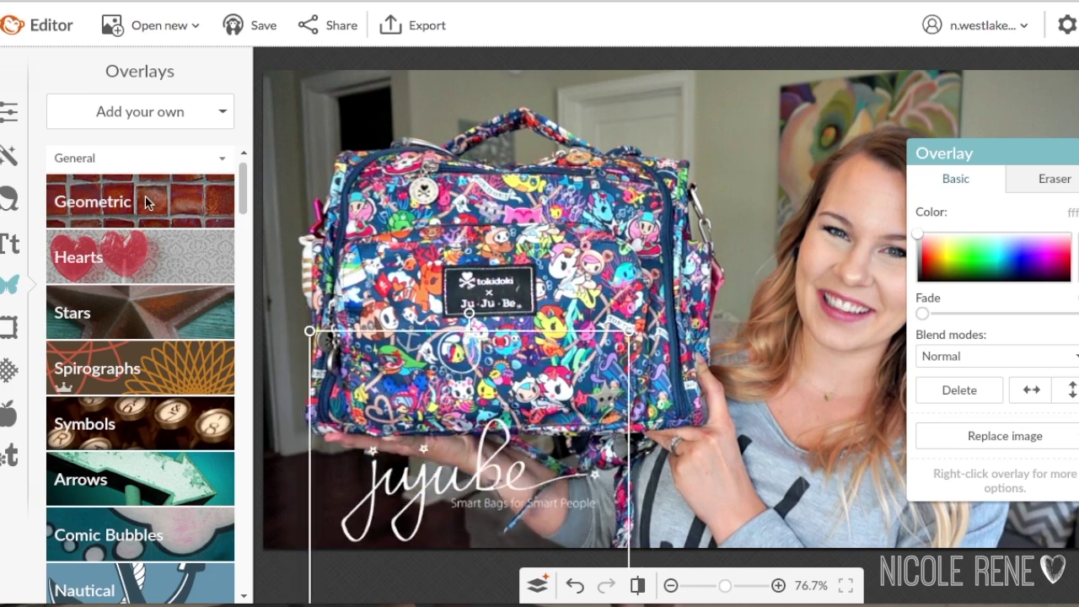
Add a geometric rectangle overlay and stretch it over the jujube logo below the bag.
left_click(145, 201)
left_click(72, 259)
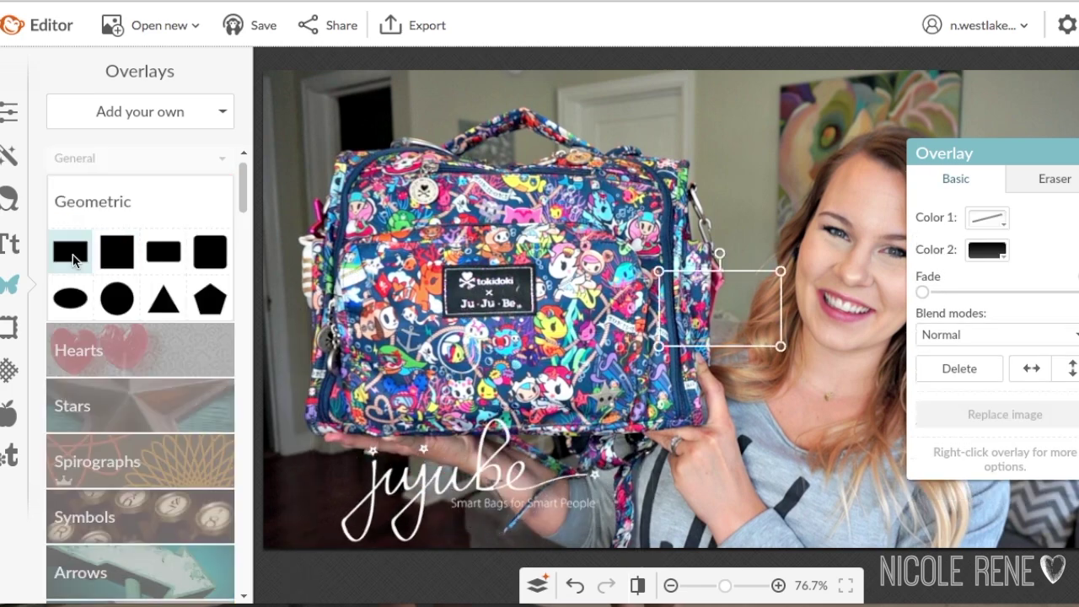
left_click_drag(754, 320, 689, 549)
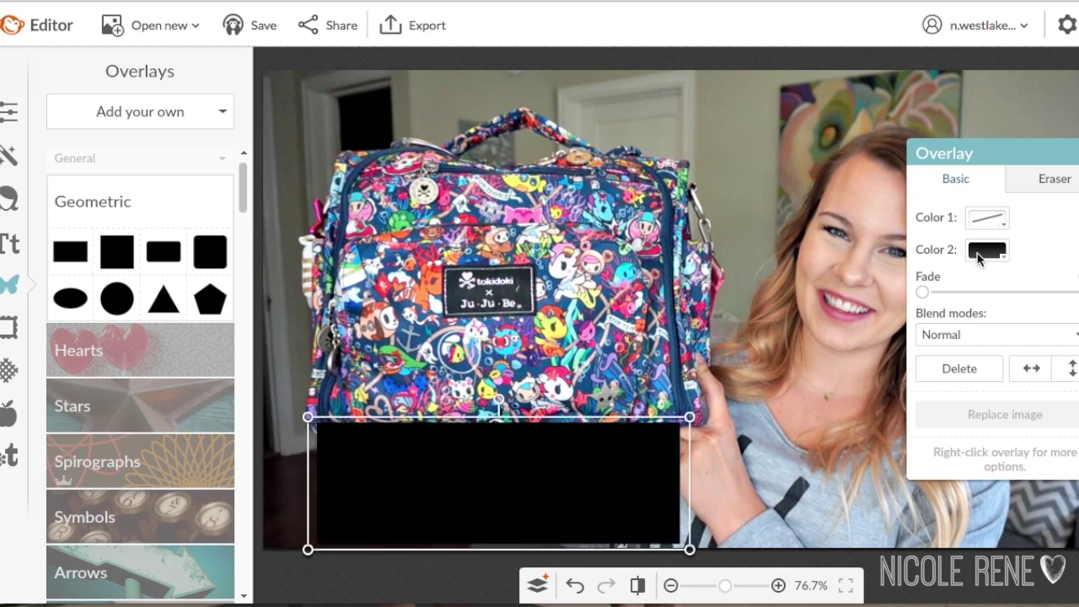
Fill the rectangle with a yellow sampled from the bag and send it to the back behind the logo.
left_click(1004, 258)
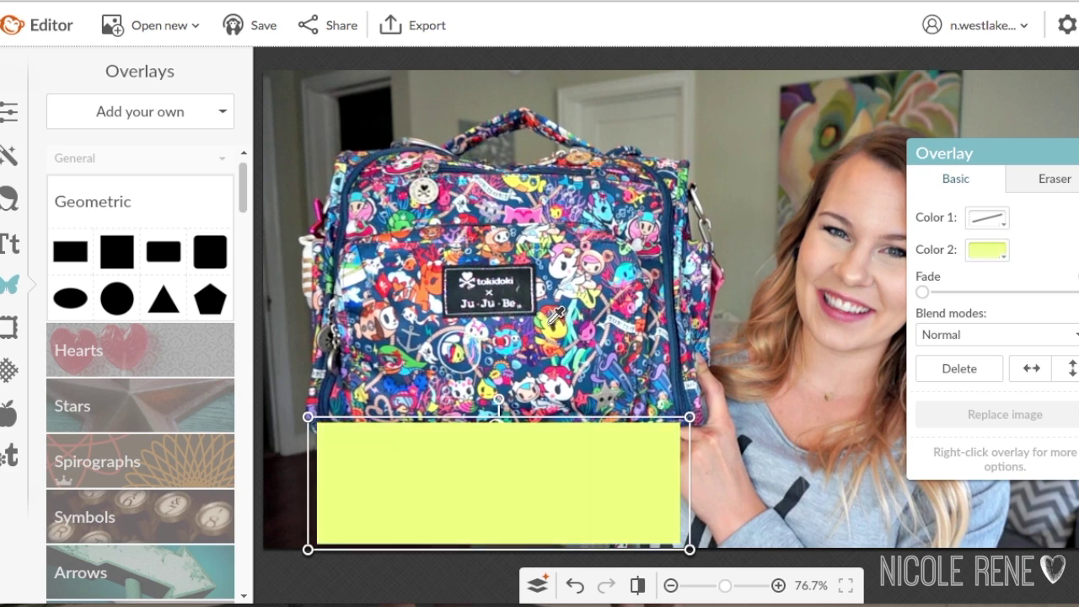
right_click(590, 484)
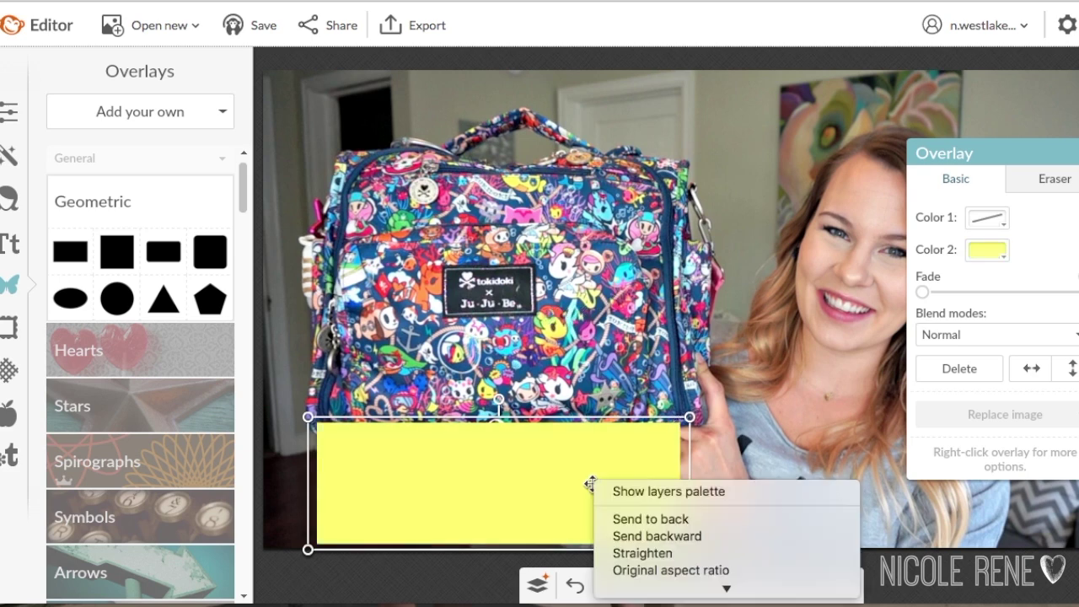
left_click(650, 517)
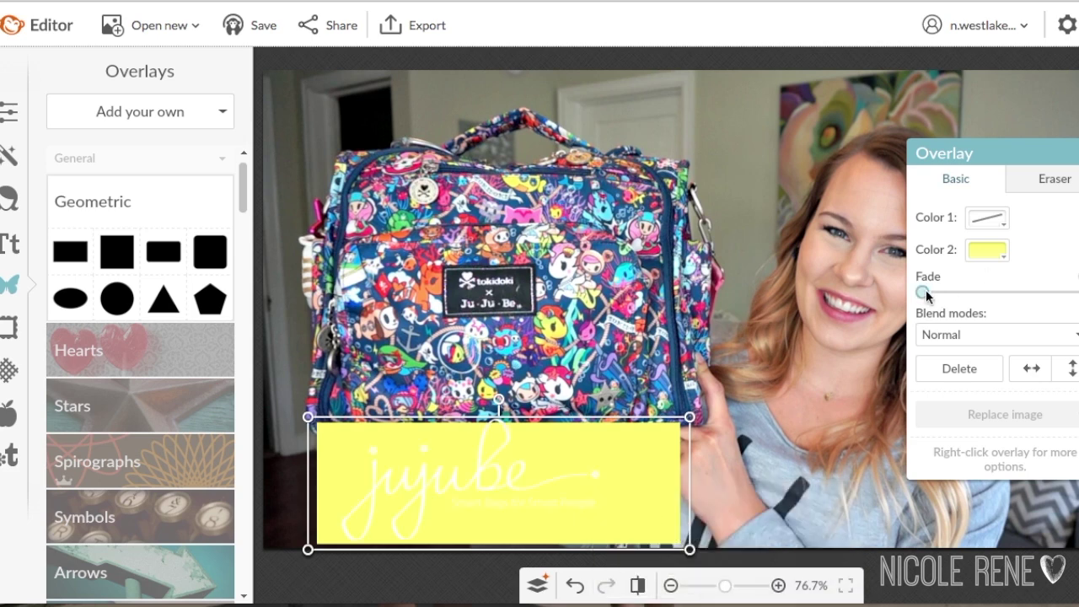
Fade the yellow rectangle slightly and narrow it from its right side to about the logo's width.
left_click_drag(926, 290, 951, 292)
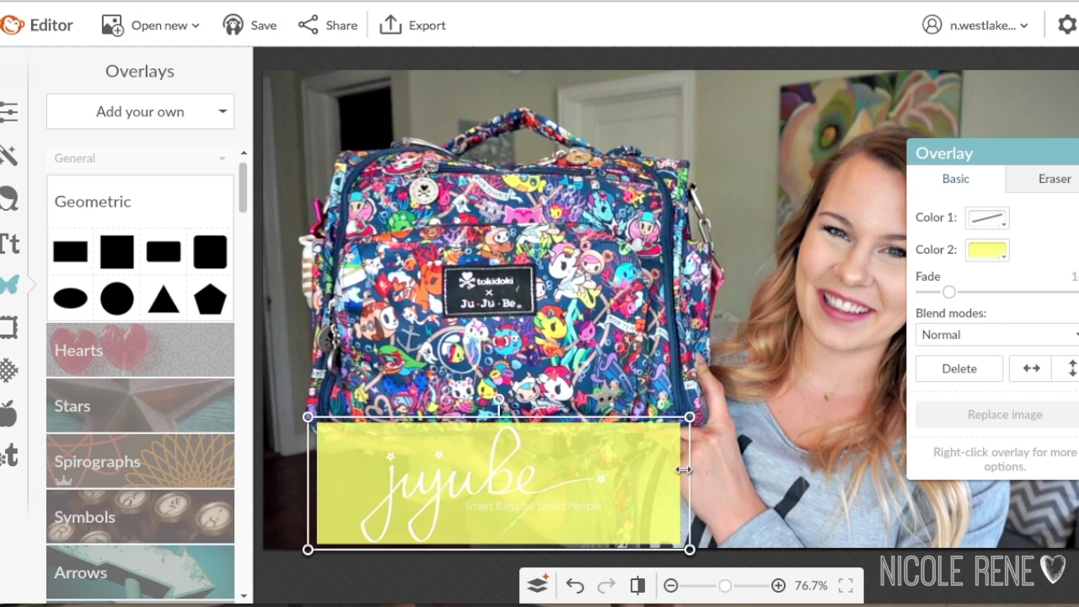
left_click_drag(681, 470, 621, 462)
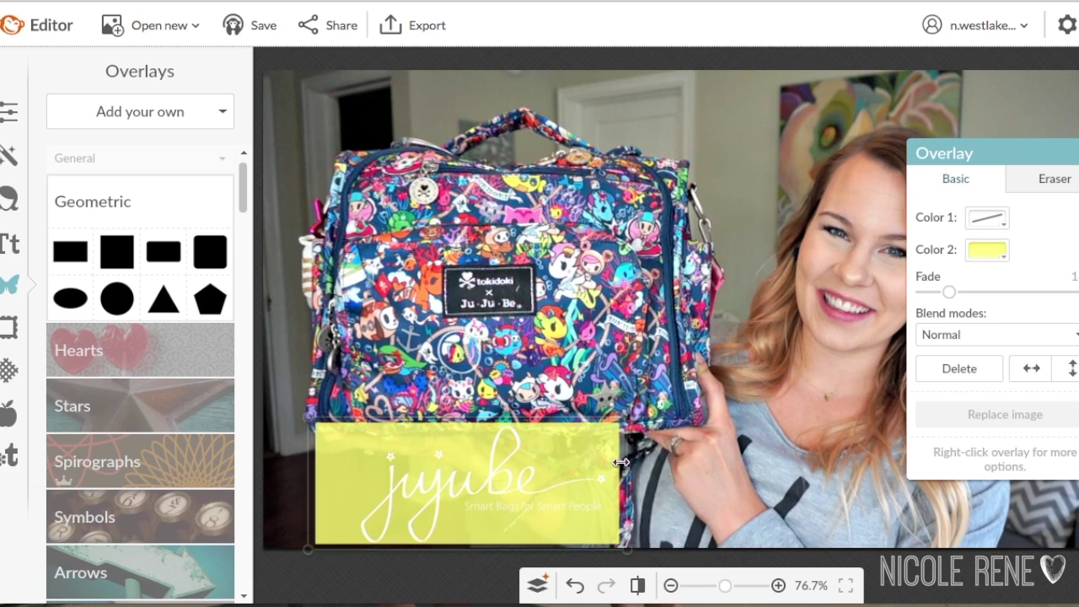
Try a dark purple sampled from the bag as the jujube logo's color, then return the logo to white.
right_click(559, 447)
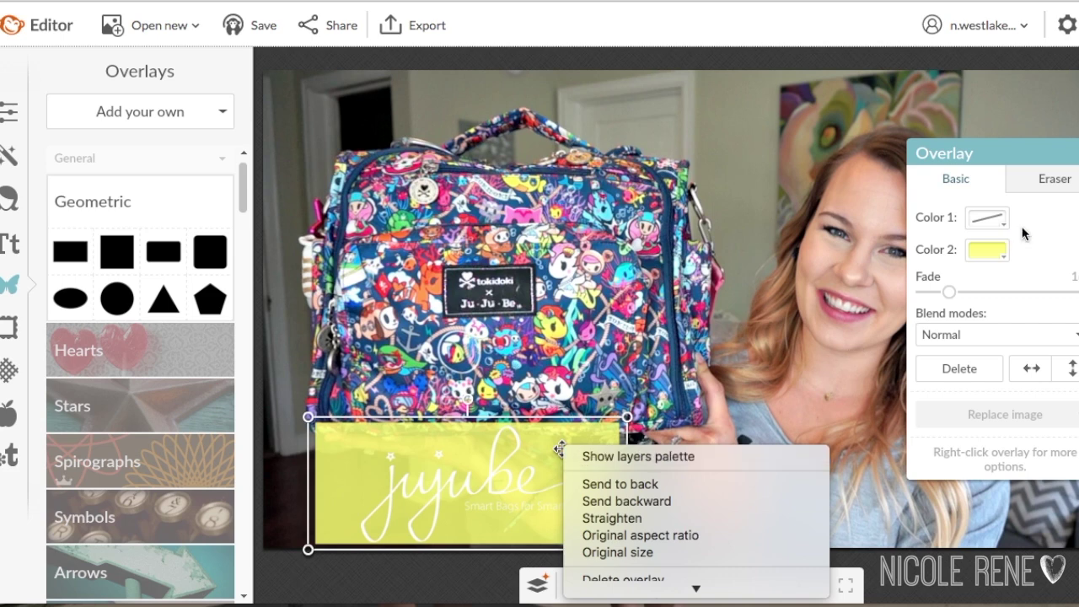
left_click(988, 251)
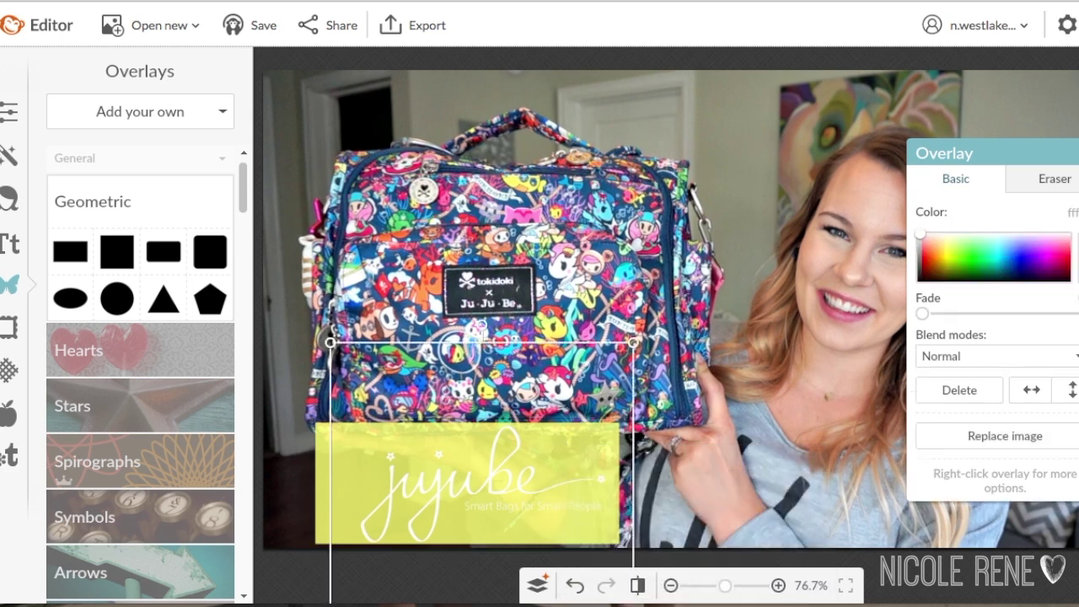
left_click(721, 272)
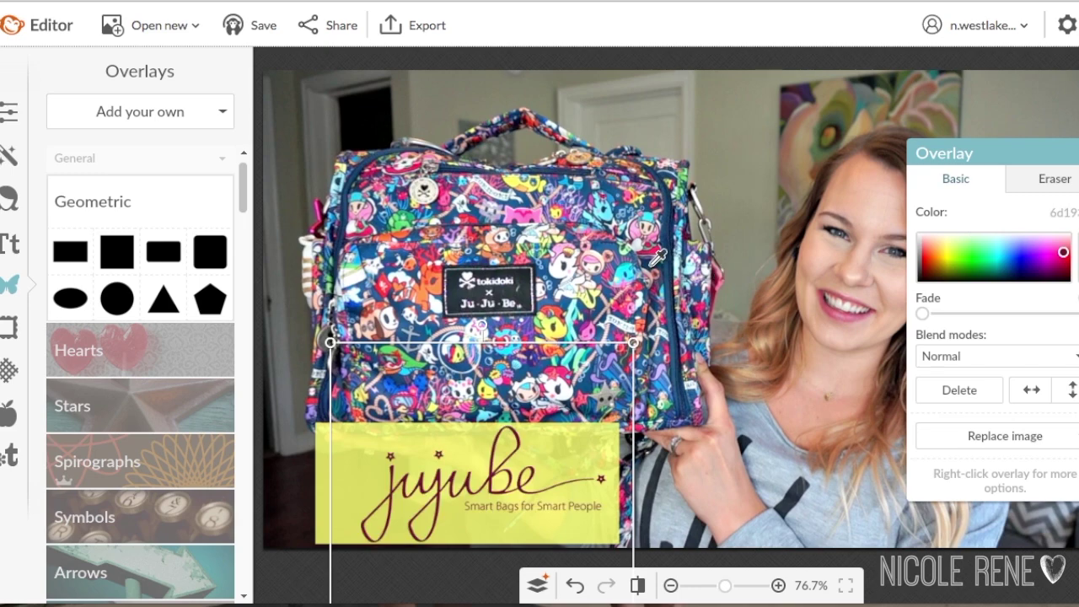
left_click(920, 237)
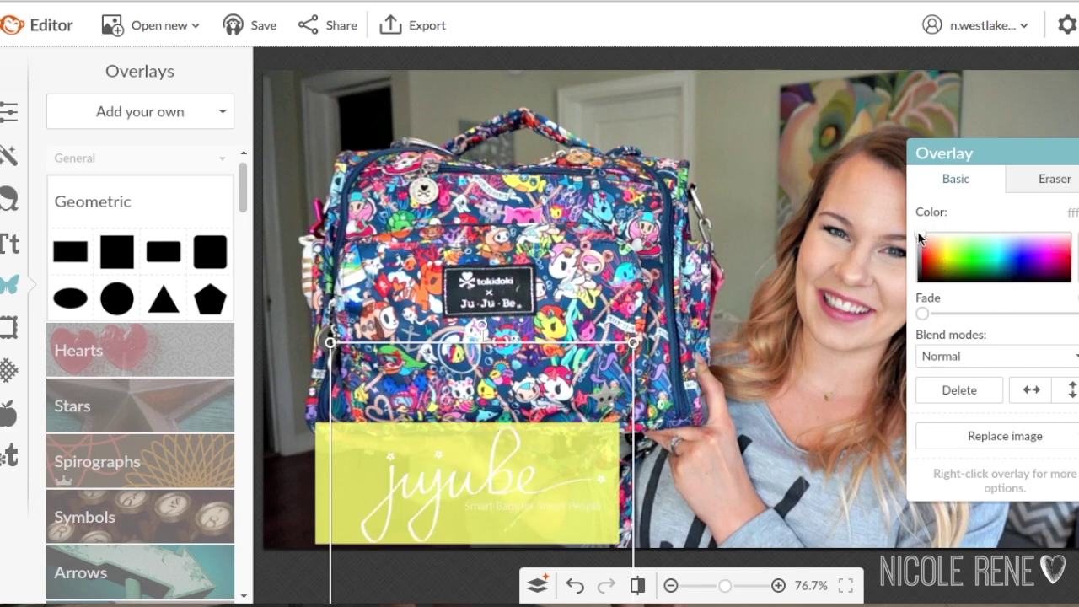
Recolor the rectangle behind the logo turquoise.
left_click(325, 489)
left_click(987, 250)
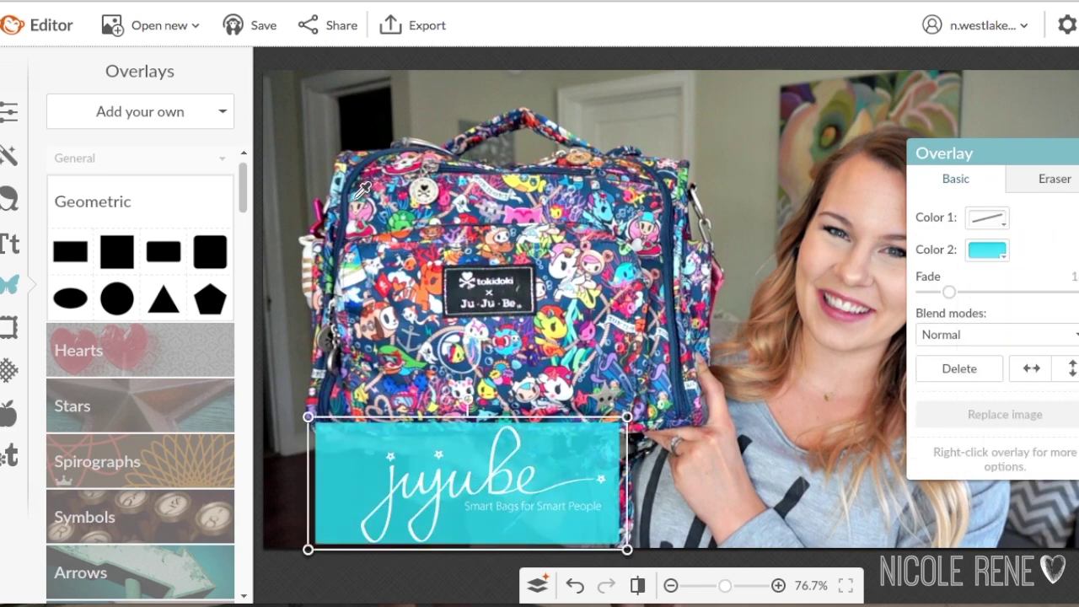
Add the basic dotted circle label in light pink, enlarged and placed over the bag's upper right corner.
left_click_drag(243, 190, 244, 401)
left_click(187, 396)
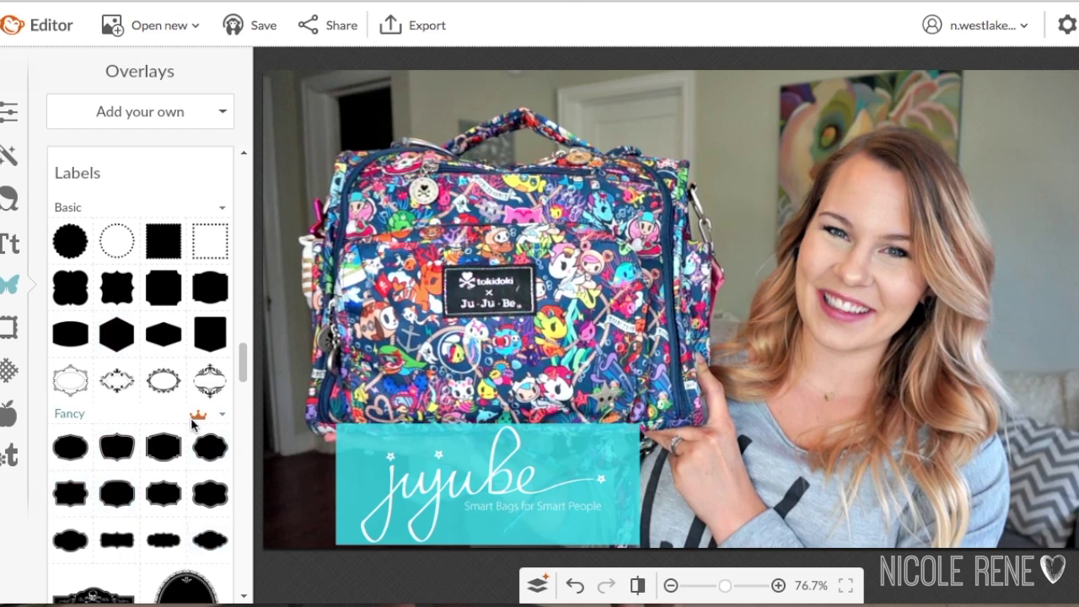
left_click(118, 251)
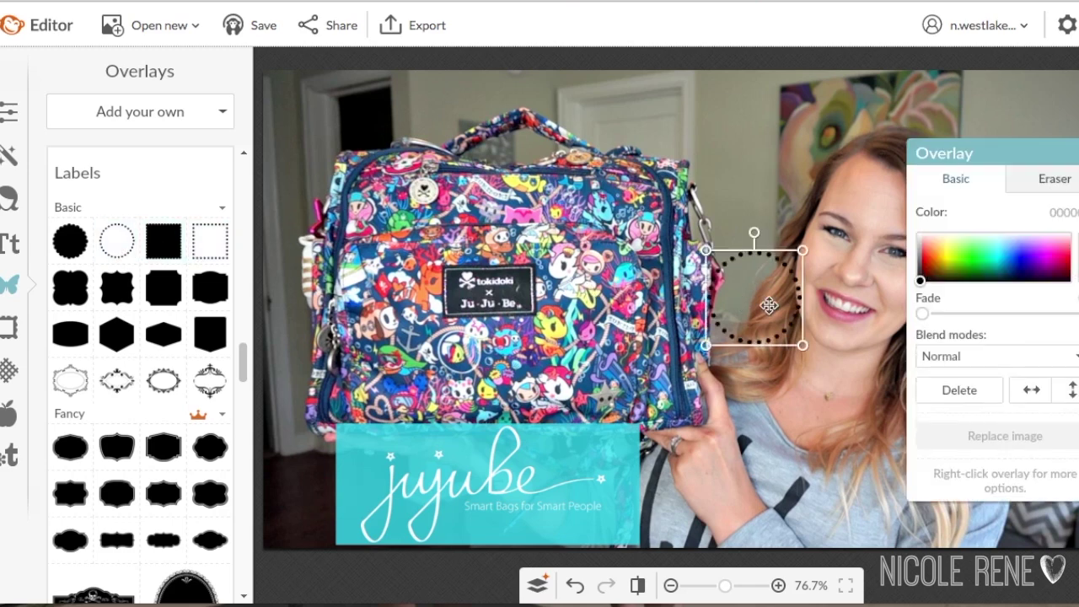
left_click_drag(758, 333, 759, 465)
left_click_drag(767, 383, 710, 206)
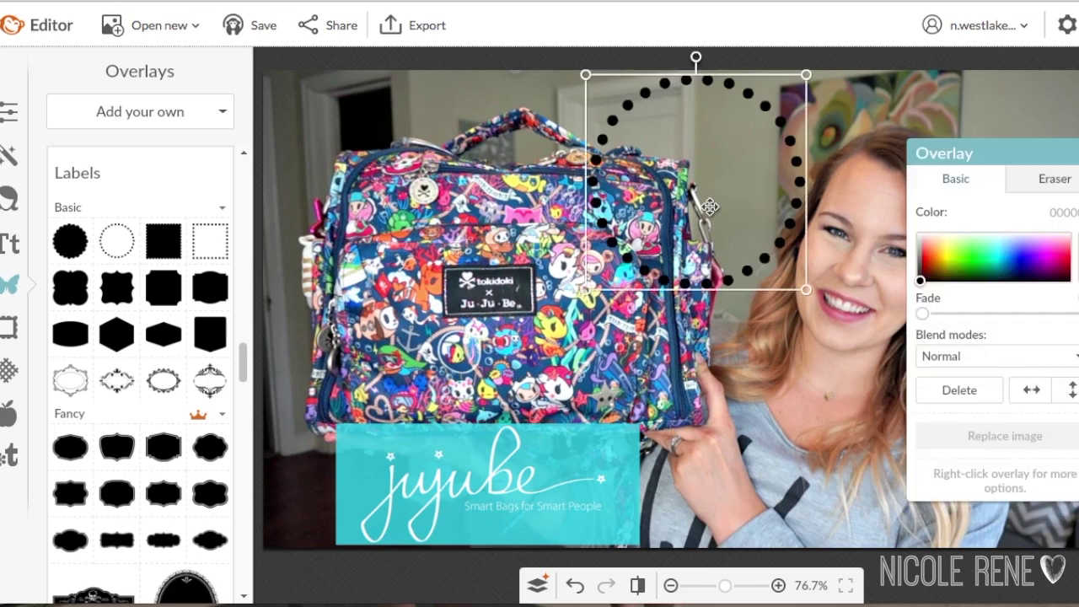
mouse_move(920, 283)
left_mouse_down()
mouse_move(906, 219)
mouse_move(1047, 240)
left_mouse_up()
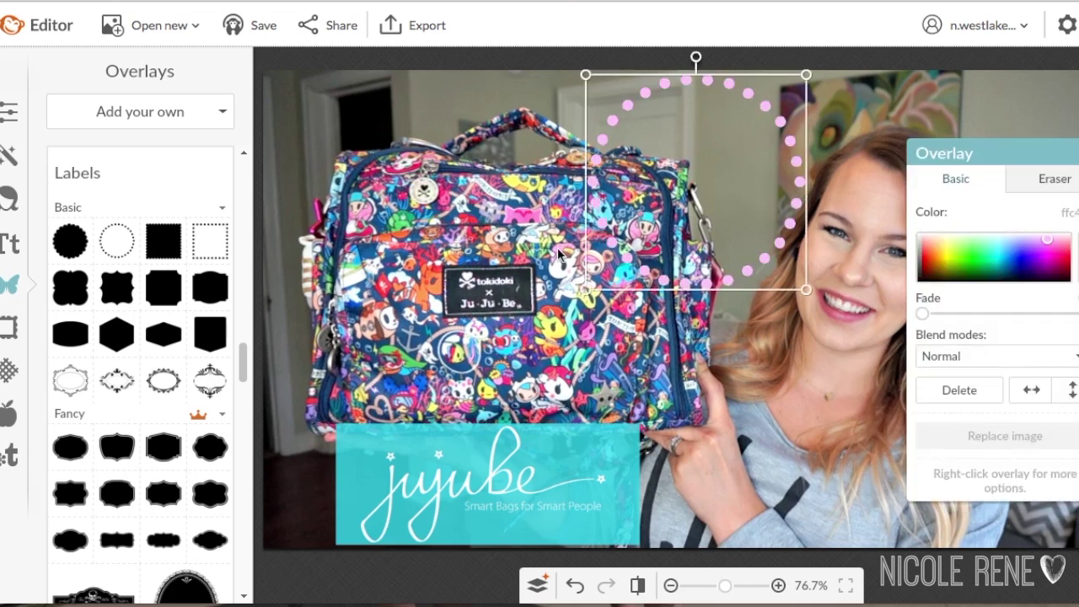
Add the text "BFF" in the Bitter font inside the dotted circle and select it.
left_click(10, 243)
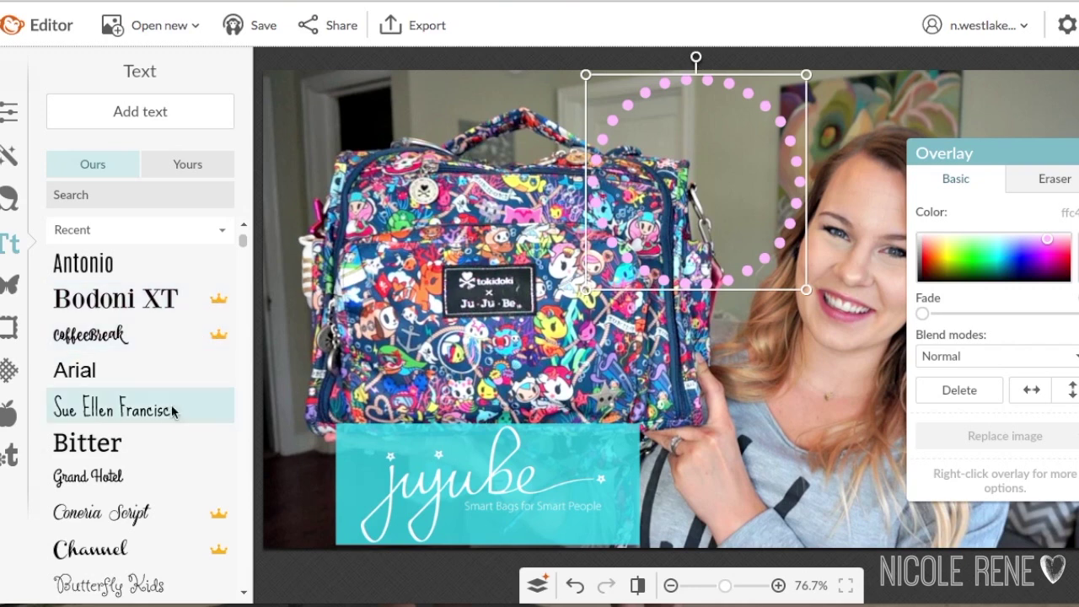
left_click(138, 444)
left_click(145, 115)
left_click_drag(650, 269, 680, 155)
left_click(647, 163)
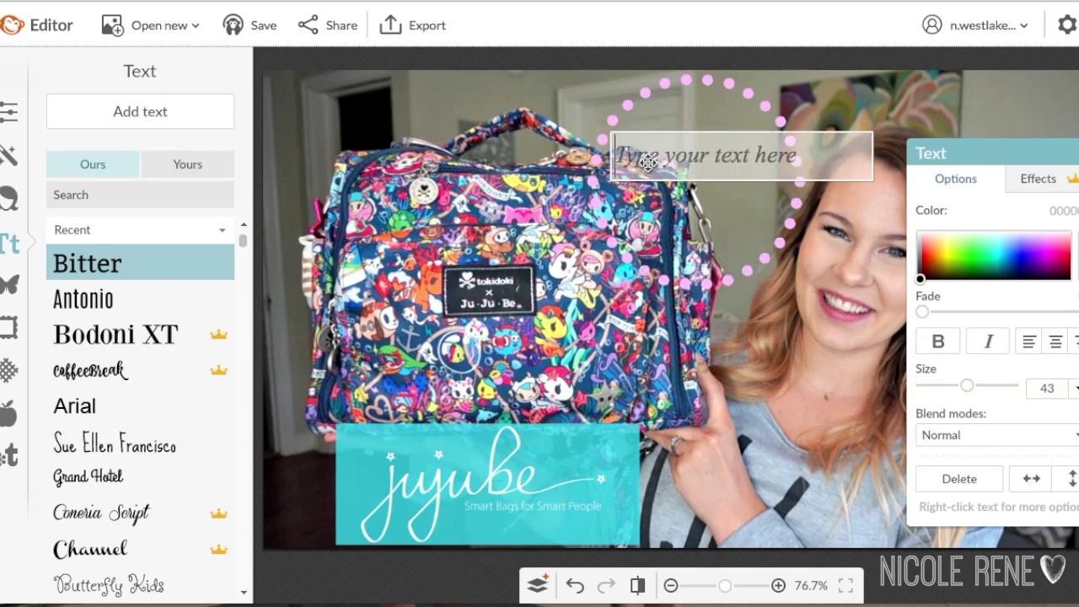
type("BFF")
left_click_drag(666, 162, 601, 158)
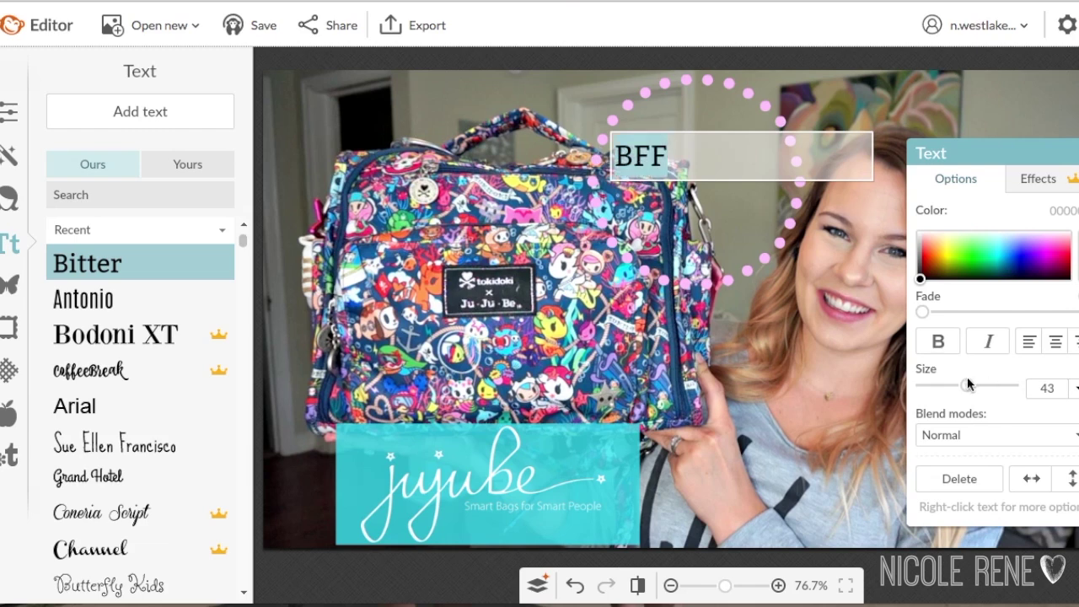
Set the "BFF" text to size 122, reposition it in the dotted circle and recolor it pink sampled from the bag.
left_click_drag(967, 385, 1000, 385)
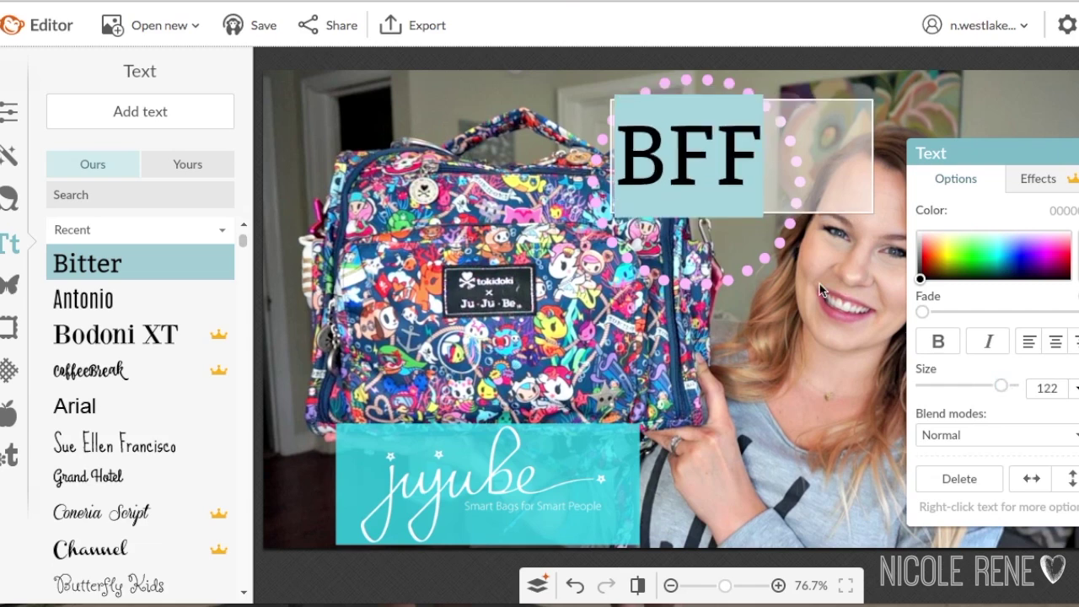
left_click_drag(787, 164, 786, 195)
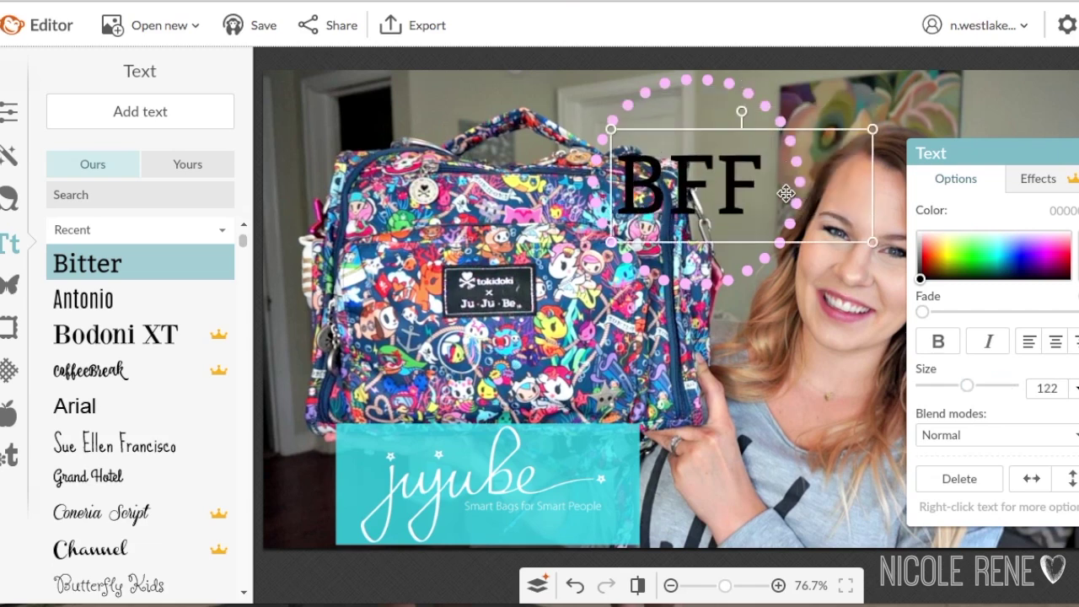
double_click(756, 186)
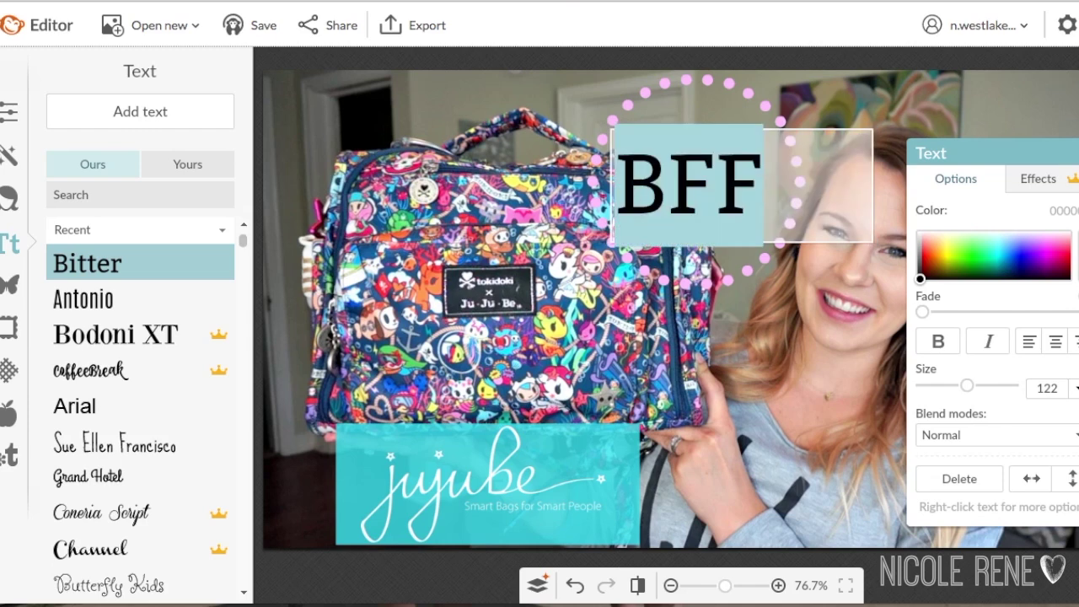
left_click(1005, 239)
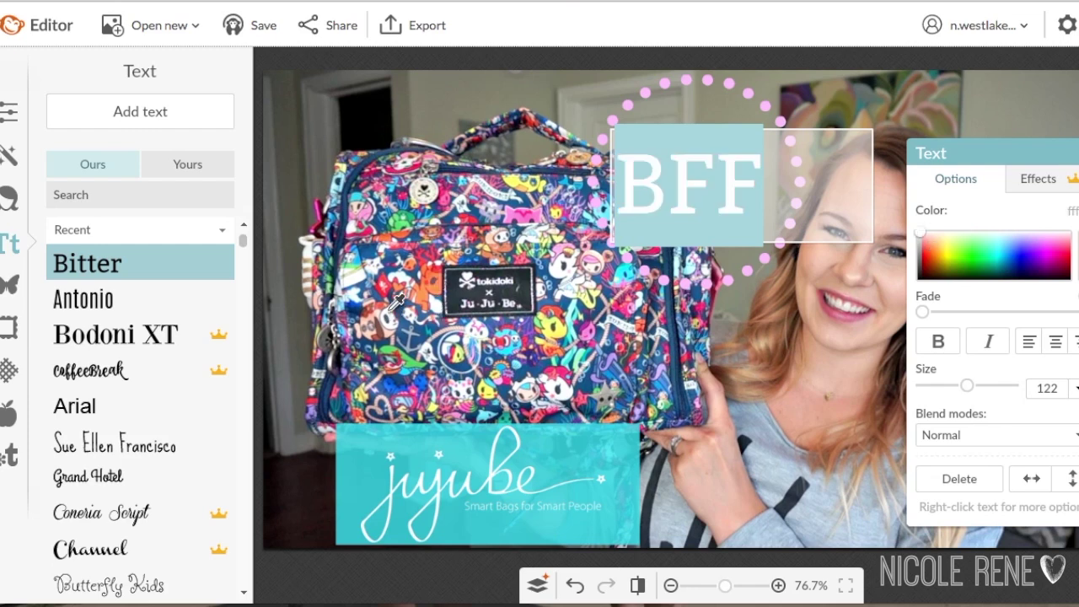
left_click(321, 213)
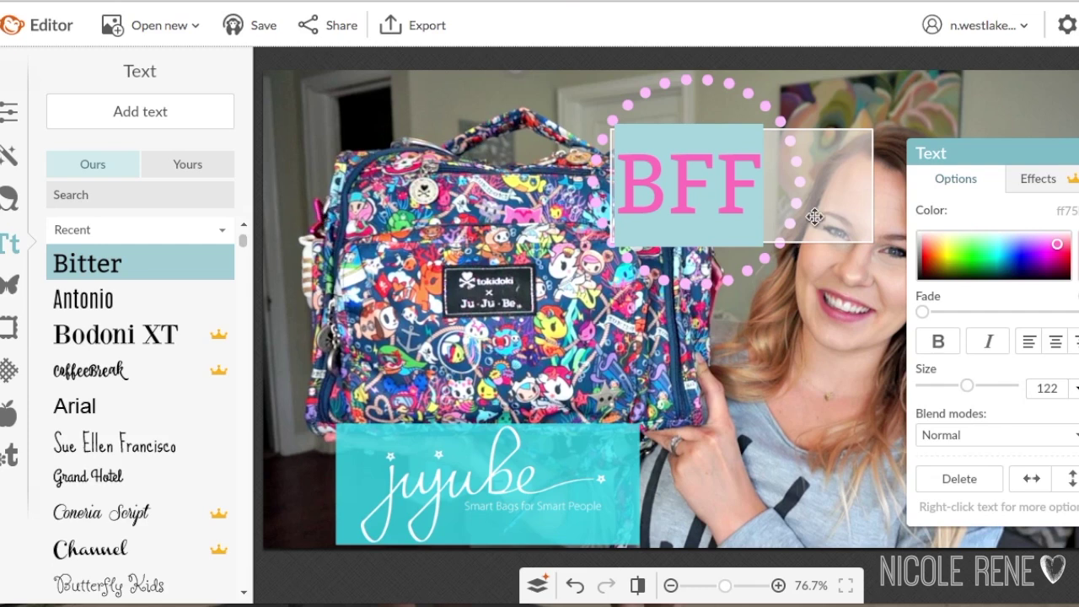
Give the "BFF" text a turquoise drop shadow and enlarge it to span the dotted circle.
left_click(1044, 178)
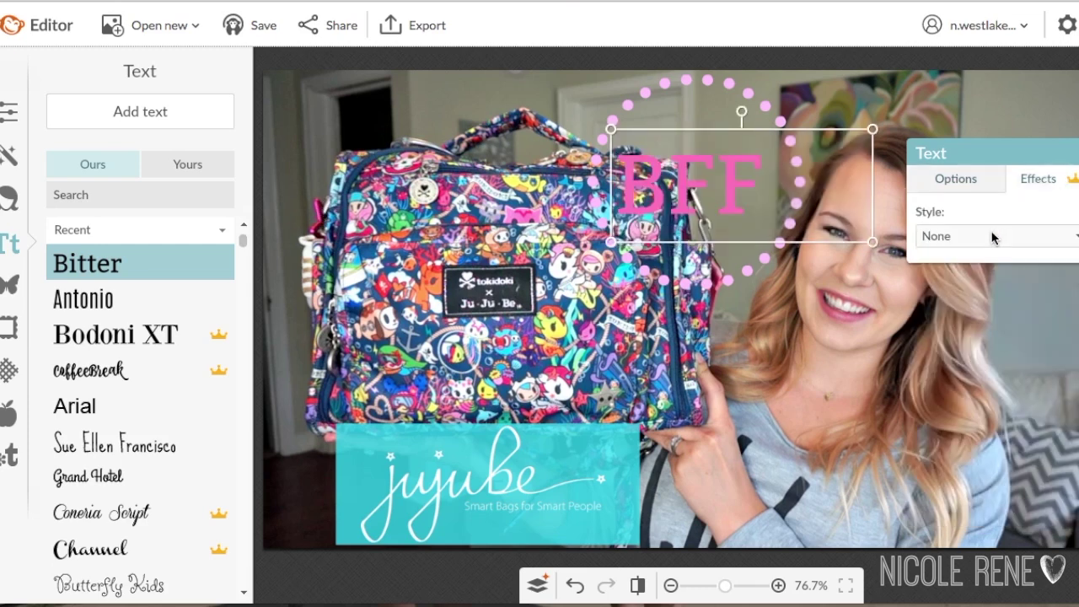
left_click(991, 238)
left_click(978, 283)
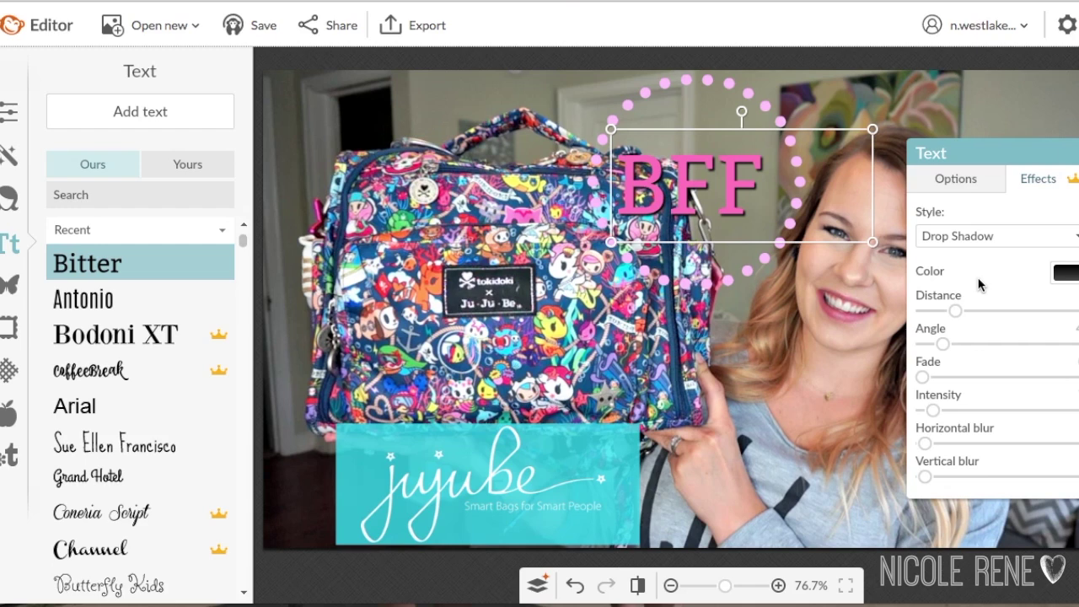
left_click(1061, 283)
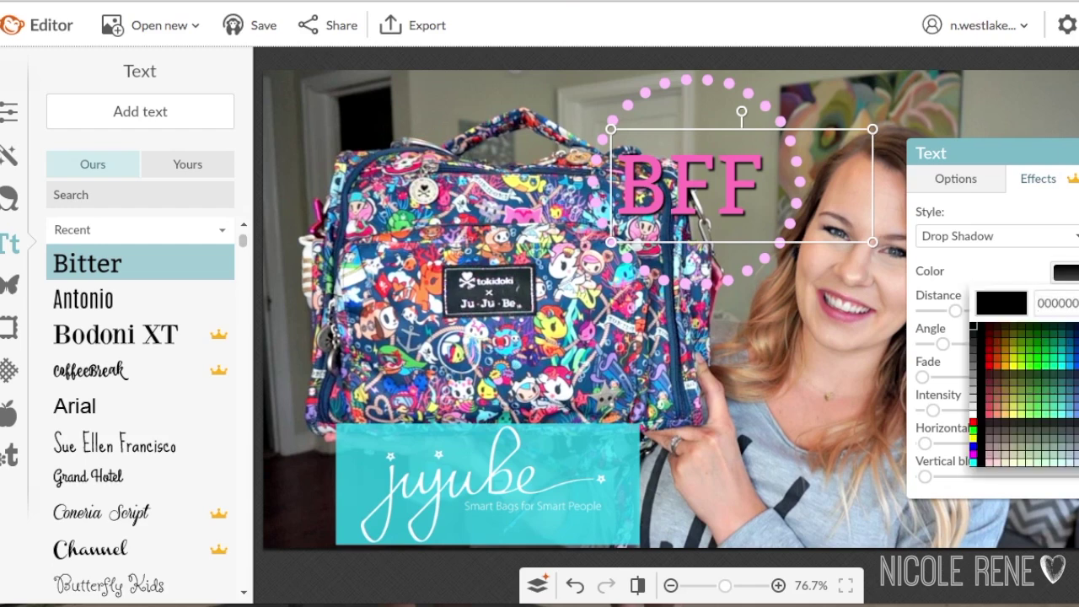
left_click(710, 231)
left_click(624, 268)
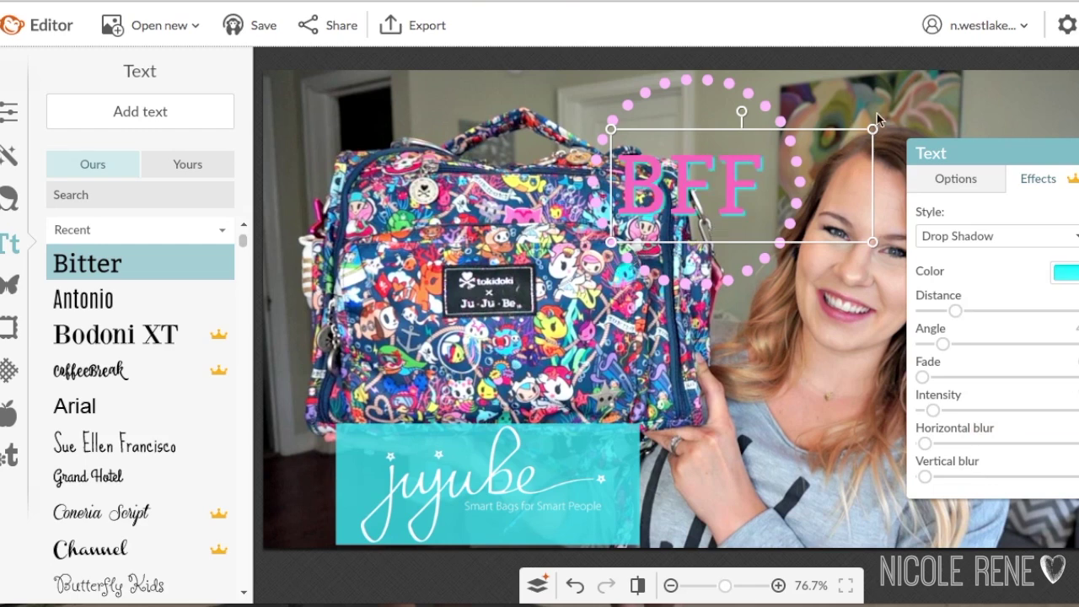
left_click_drag(871, 125, 918, 30)
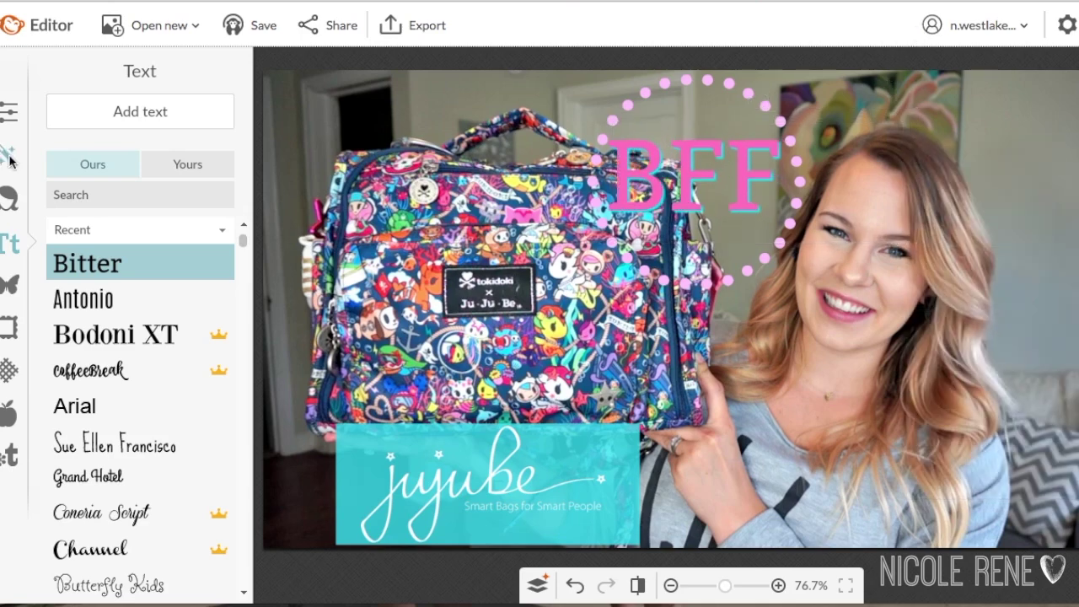
Set up the Draw effect with a white brush, size 249 and 0% hardness.
left_click(9, 156)
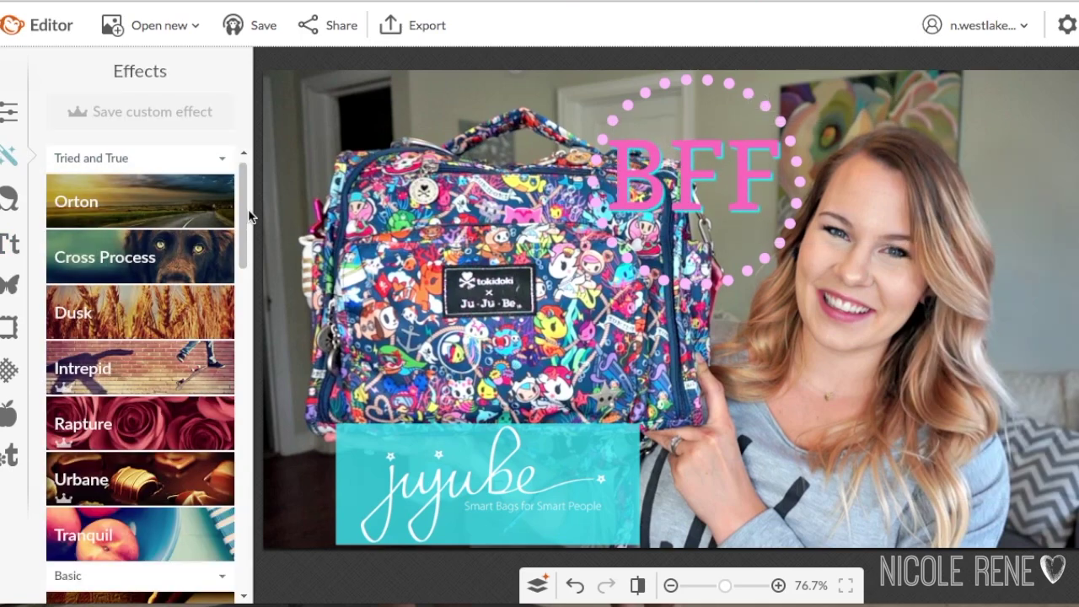
scroll(244, 465, "down", 15)
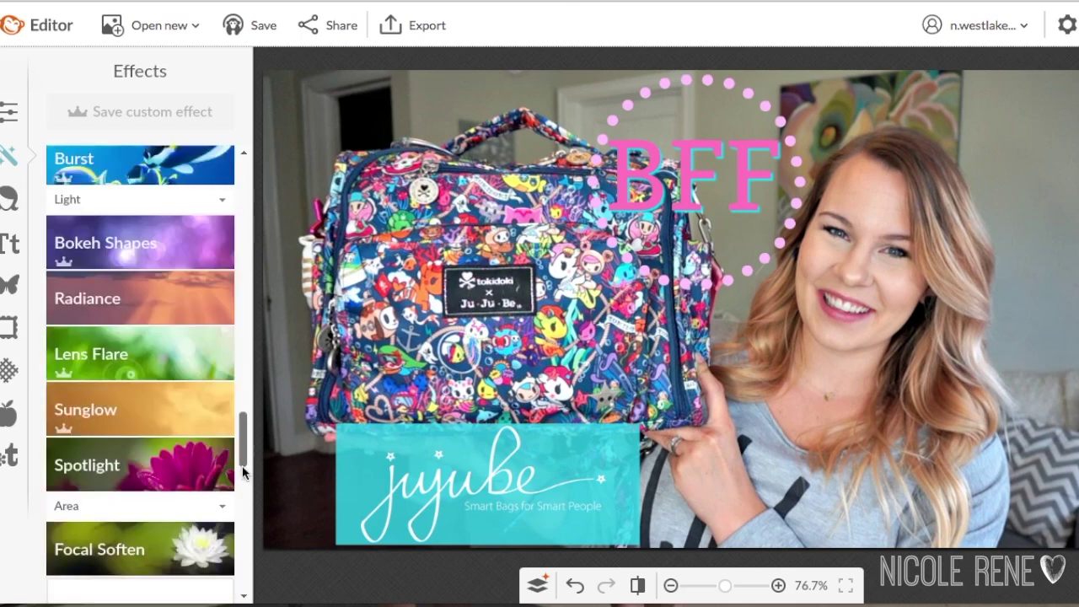
scroll(250, 552, "down", 6)
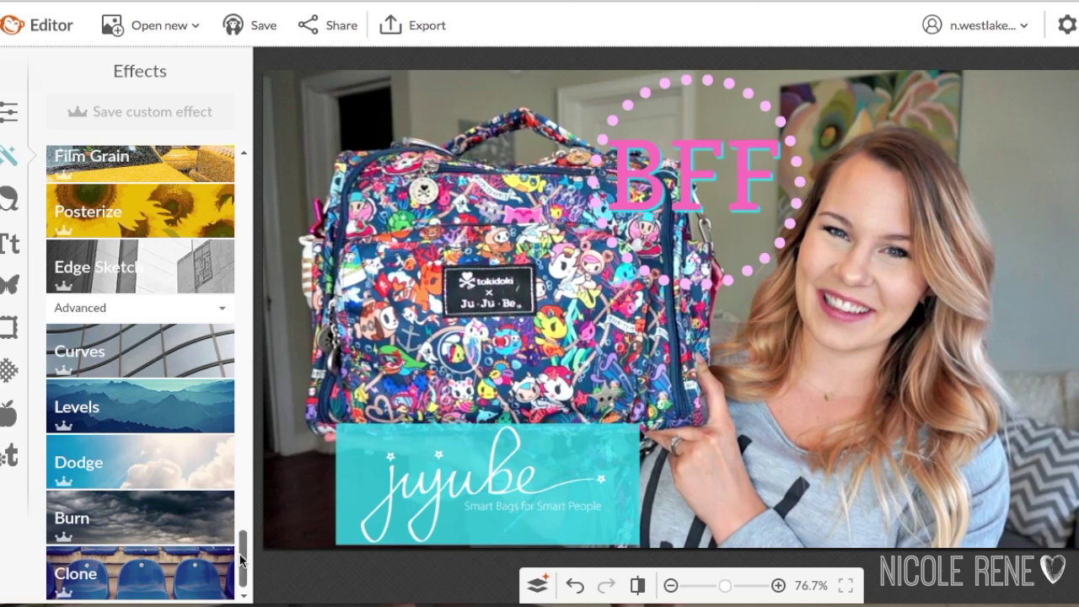
scroll(242, 539, "up", 5)
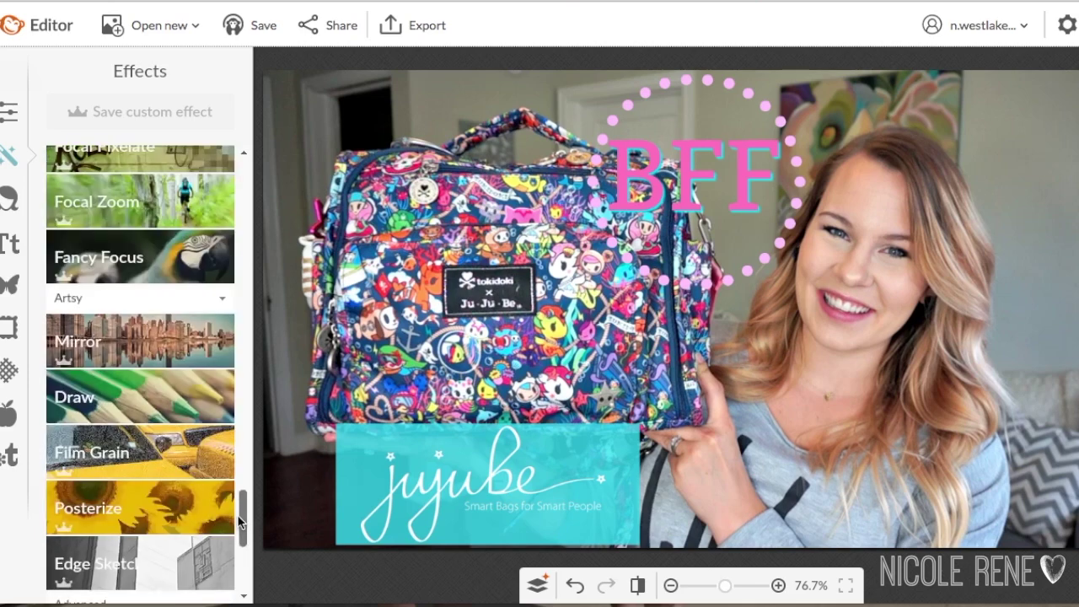
left_click(171, 386)
left_click_drag(139, 509, 176, 511)
left_click_drag(218, 546, 38, 532)
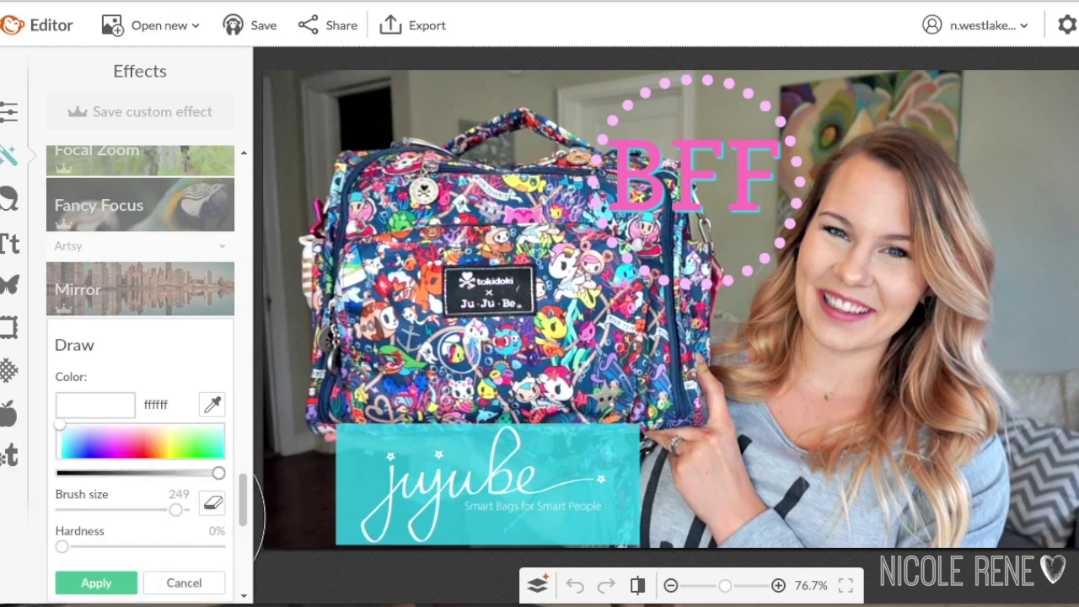
Paint a soft white glow inside the dotted circle behind the "BFF" text.
left_click(706, 182)
left_click(695, 182)
left_click(685, 184)
left_click(693, 200)
left_click(702, 191)
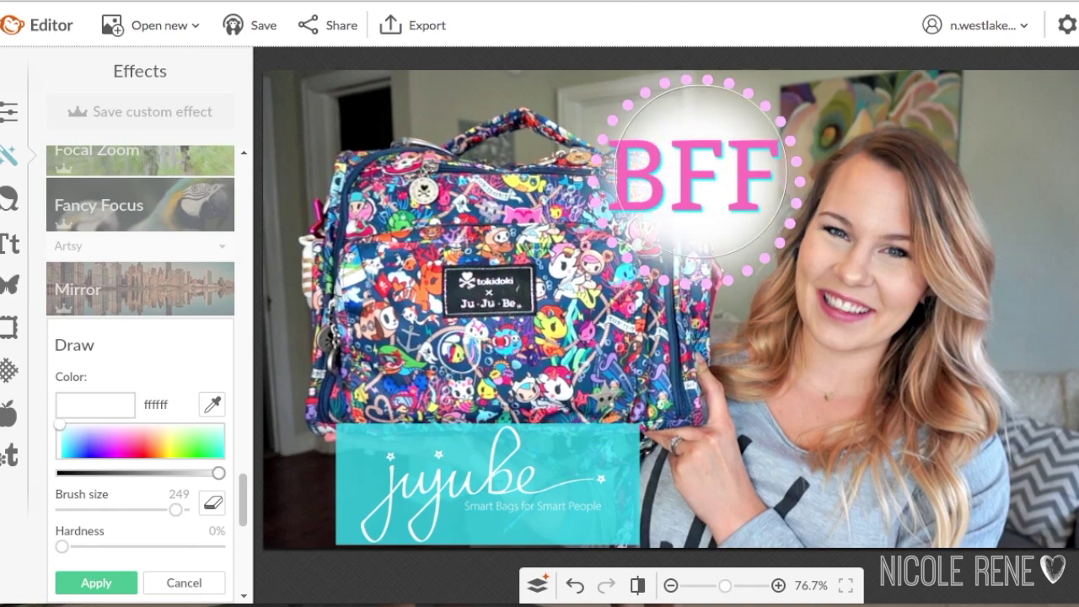
Add a geometric ellipse overlay and enlarge it over the gray shirt below the woman's face.
left_click(9, 285)
left_click(173, 186)
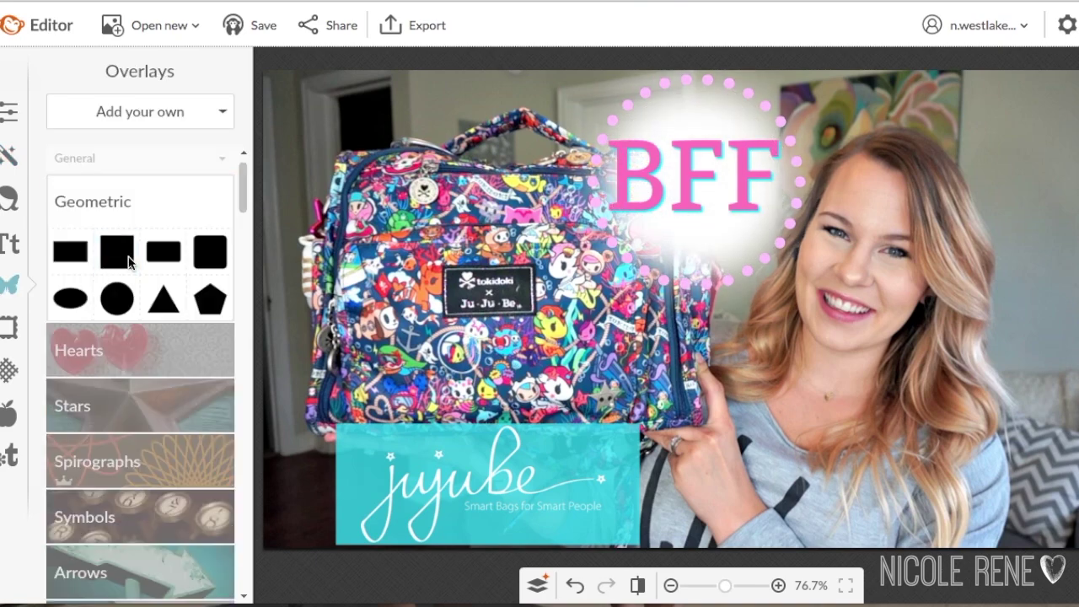
left_click(70, 298)
left_click_drag(698, 304, 1011, 486)
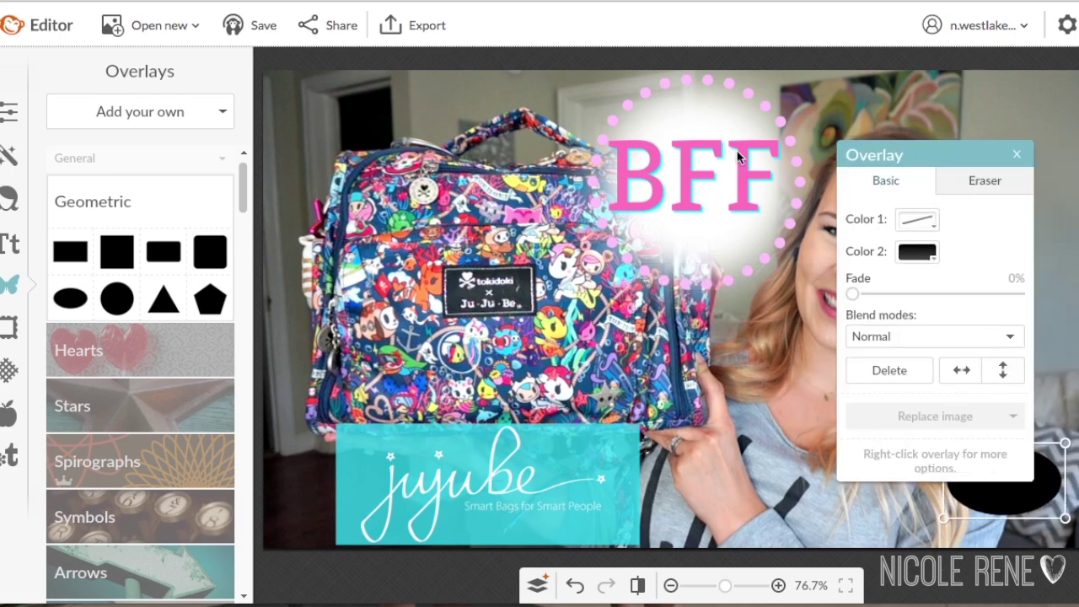
left_click_drag(942, 442, 700, 358)
left_click_drag(840, 439, 857, 439)
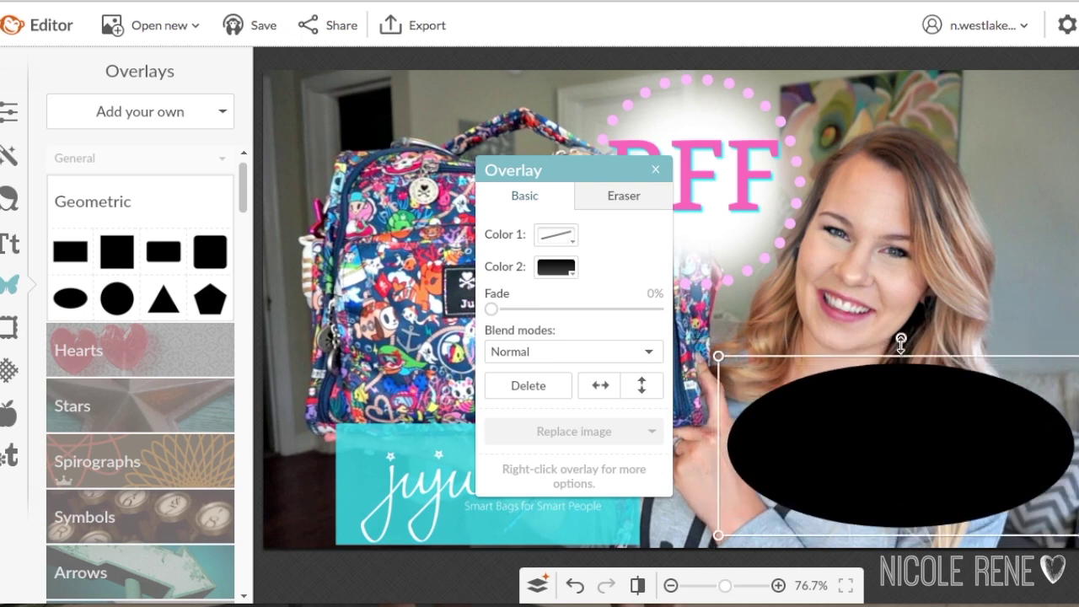
Tilt the ellipse slightly counterclockwise, color it bright green with a white outline and fade it 31%.
mouse_move(900, 337)
left_mouse_down()
mouse_move(873, 343)
mouse_move(880, 333)
left_mouse_up()
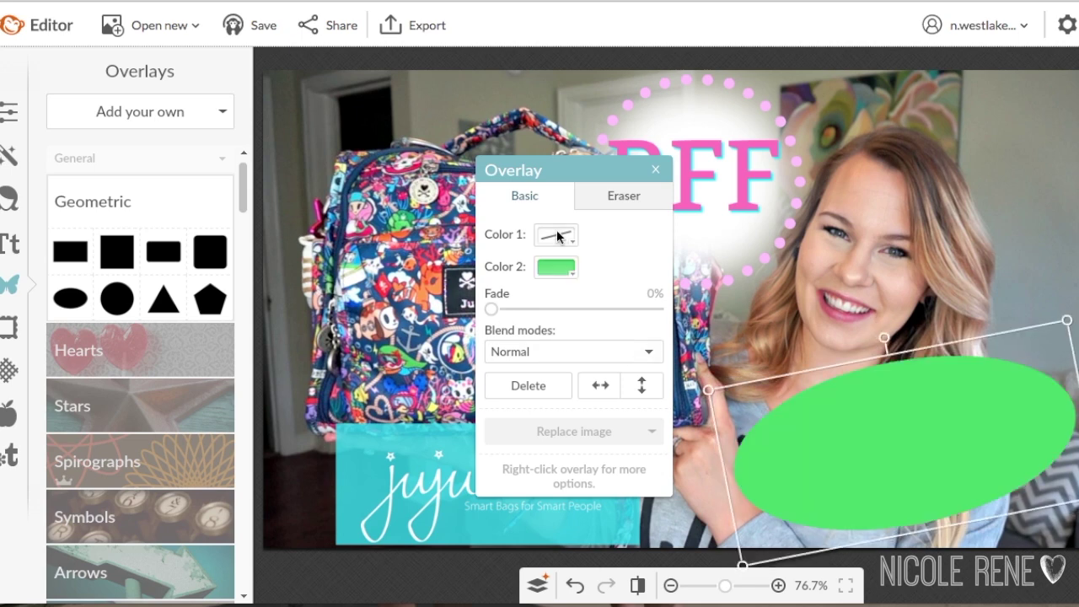
left_click(557, 236)
left_click(546, 294)
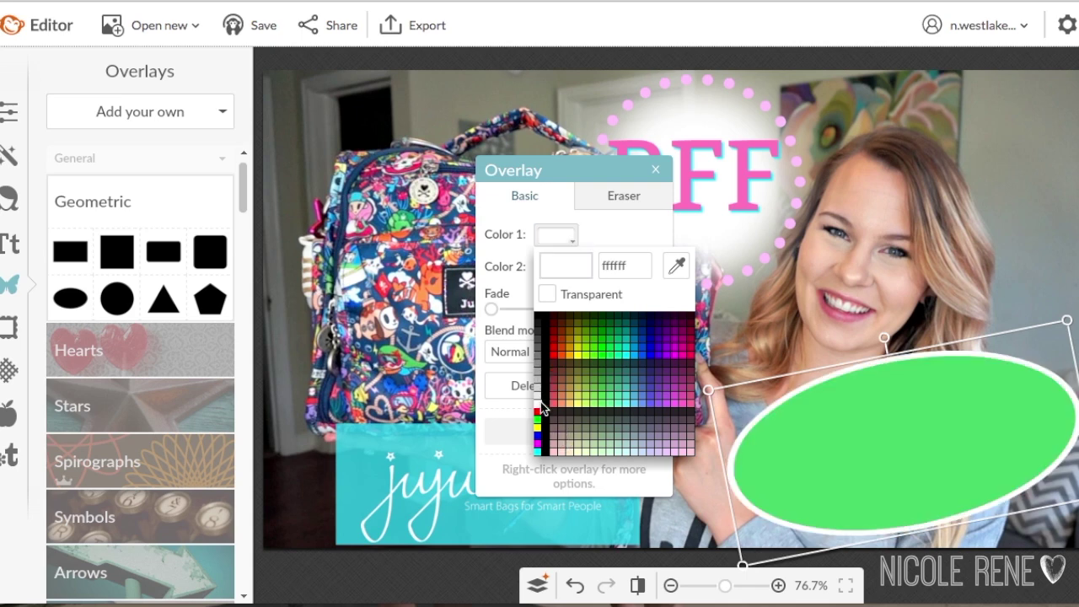
left_click(538, 316)
left_click_drag(492, 309, 542, 308)
Add the text "Sea Punk" in the CoffeeBreak font.
left_click(10, 244)
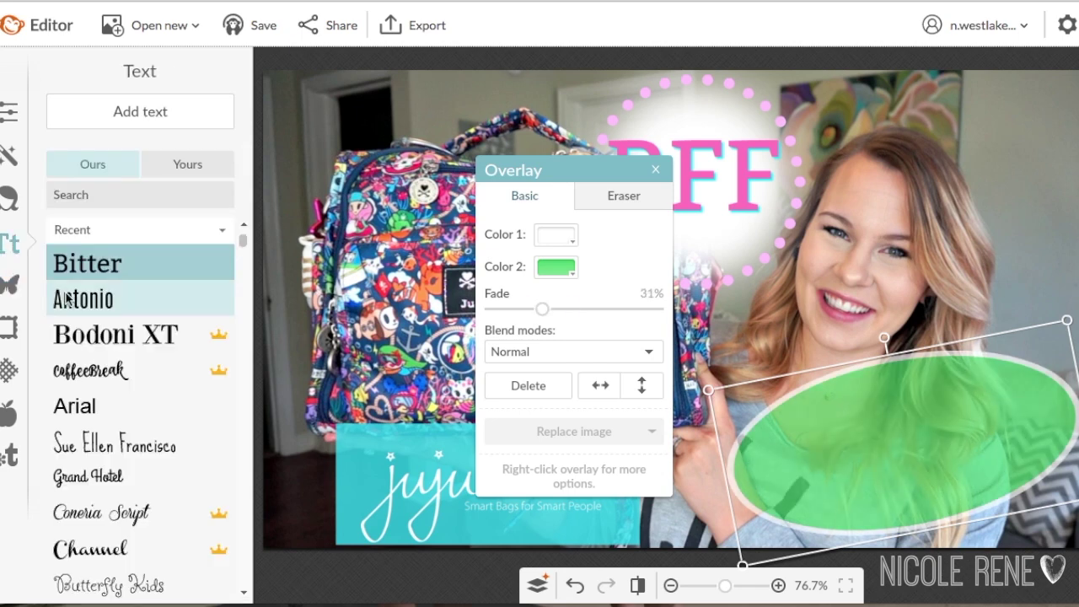
left_click(111, 370)
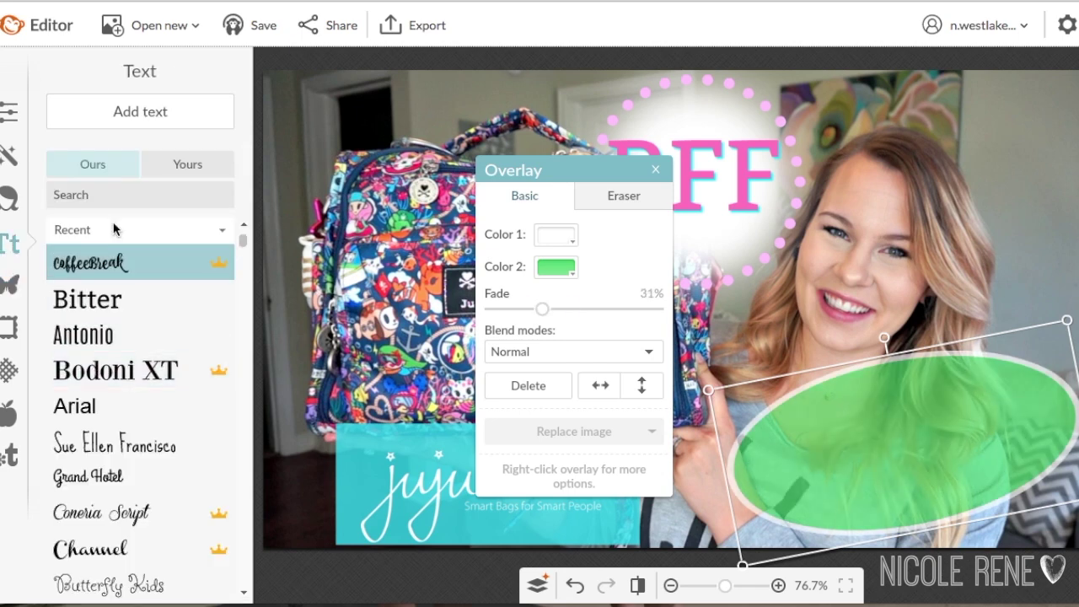
left_click(127, 123)
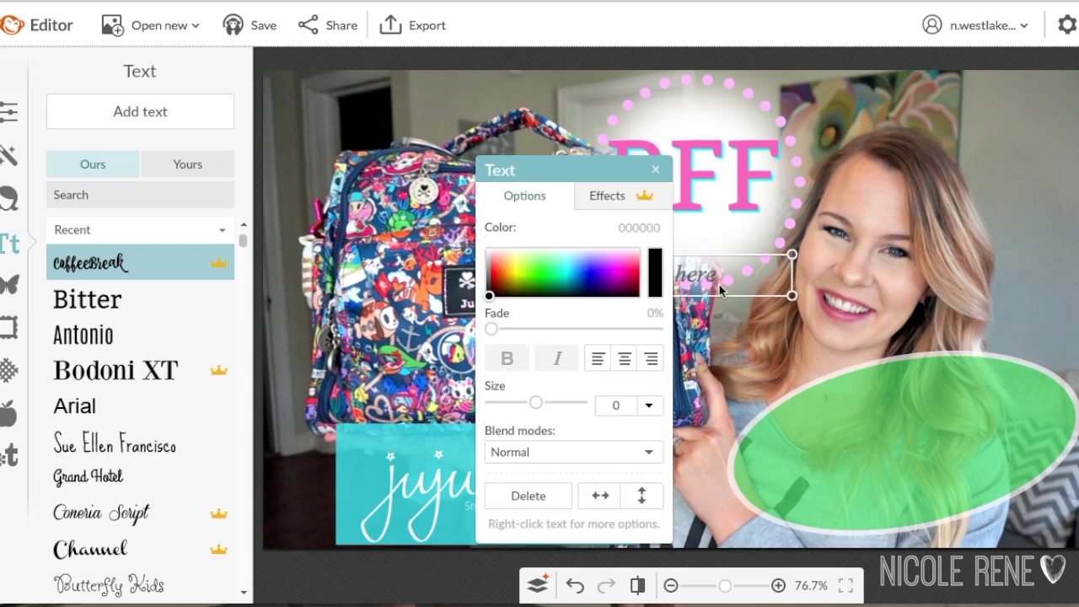
left_click_drag(591, 161, 408, 129)
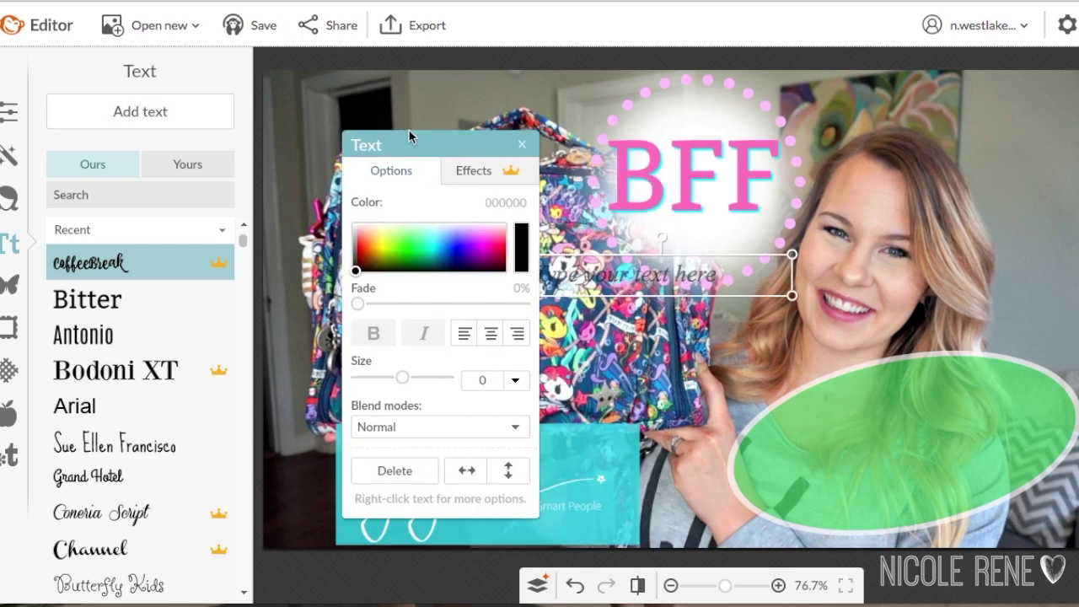
left_click(623, 273)
type("S")
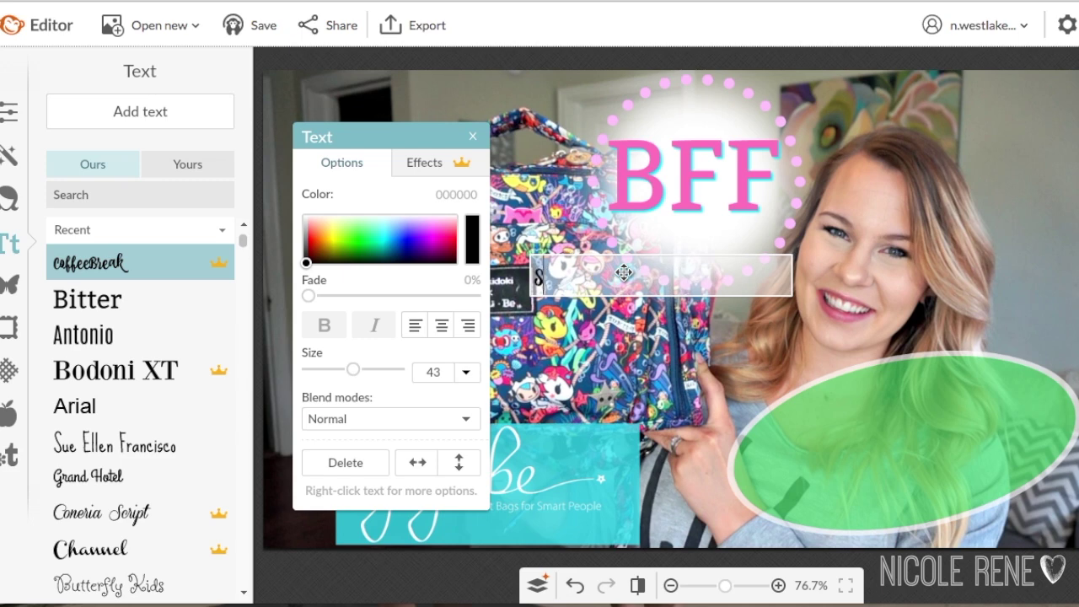
type("ea Punk")
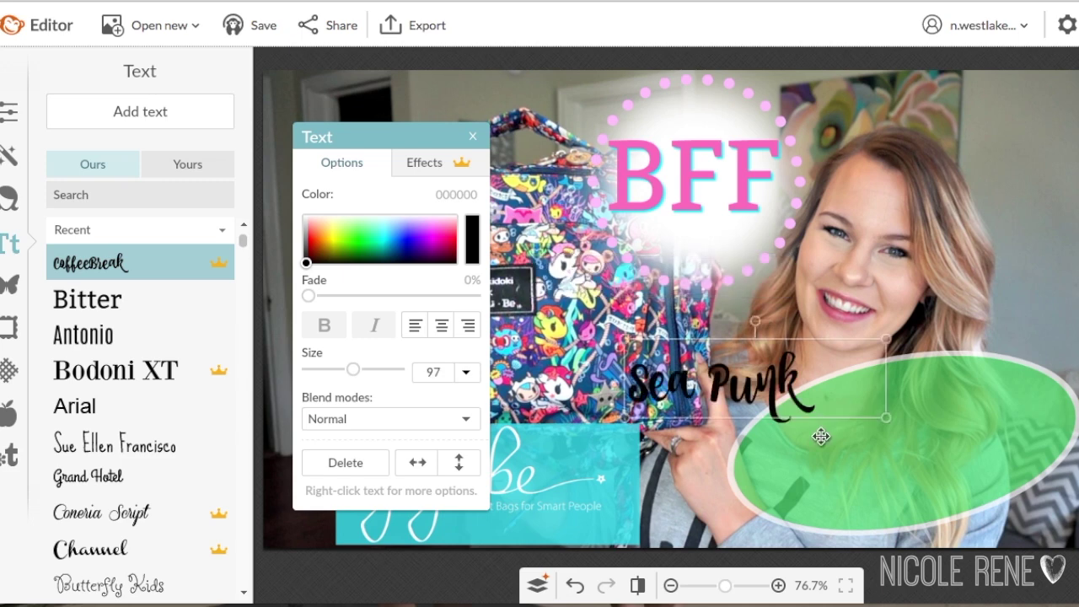
Move the "Sea Punk" text onto the green ellipse, tilt it to match and enlarge it to size 158.
left_click_drag(820, 438, 944, 464)
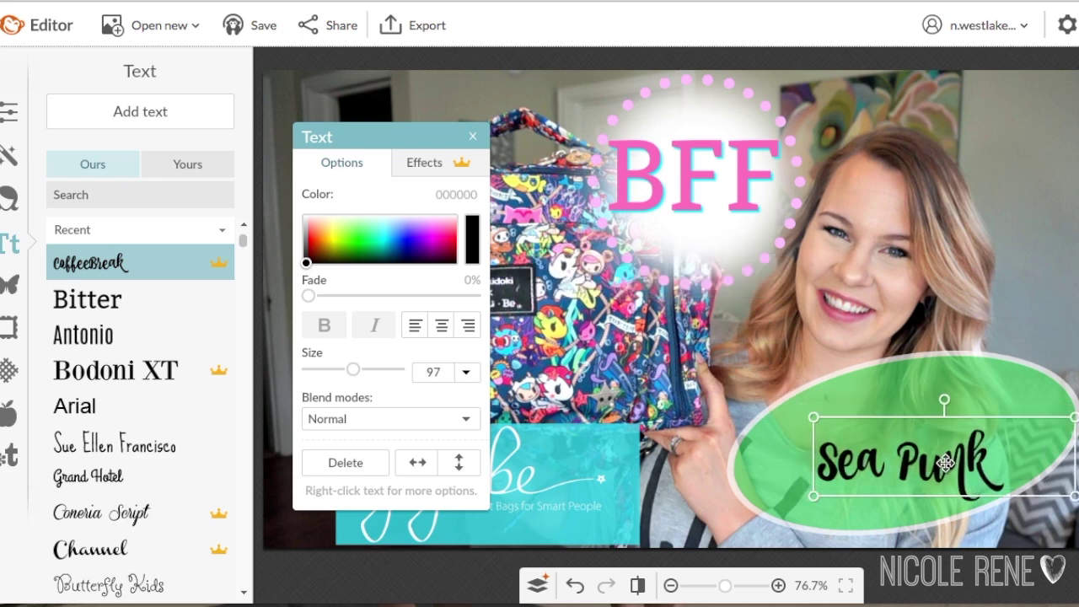
left_click_drag(945, 398, 924, 384)
left_click_drag(921, 477, 865, 460)
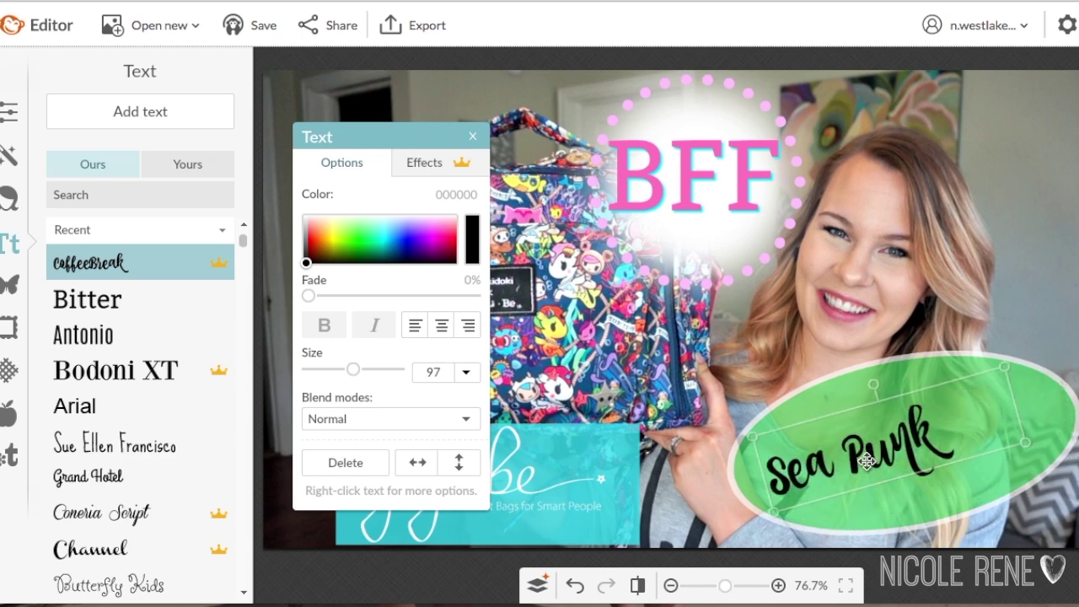
left_click_drag(1022, 439, 1078, 441)
left_click_drag(950, 440, 933, 417)
left_click_drag(1072, 416, 1077, 418)
left_click_drag(734, 411, 676, 412)
left_click_drag(840, 426, 891, 430)
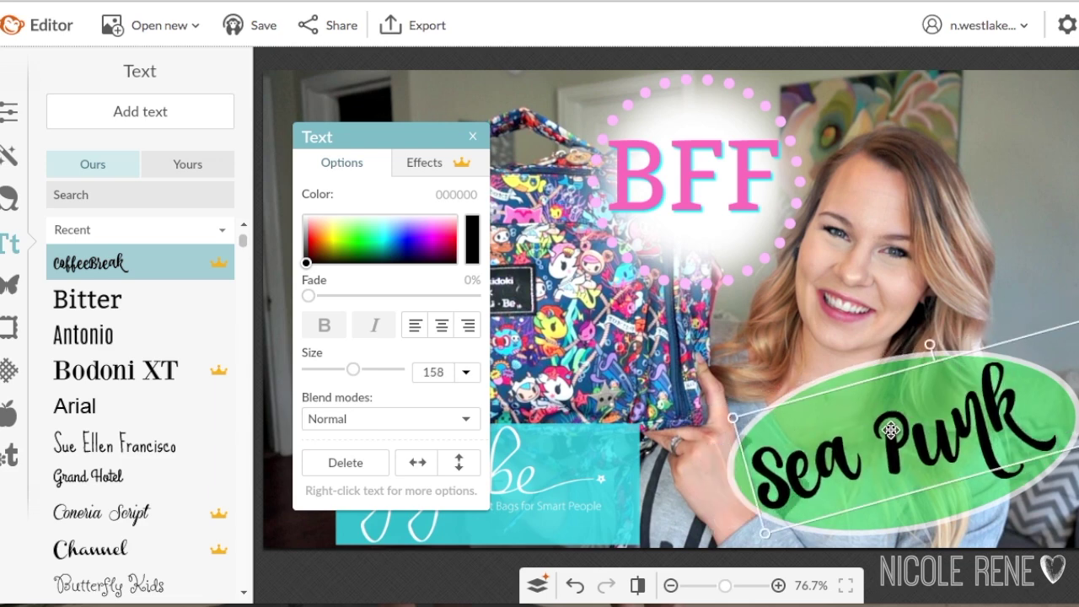
Recolor the "Sea Punk" text pink, ff76c0.
double_click(891, 429)
left_click_drag(398, 246, 426, 240)
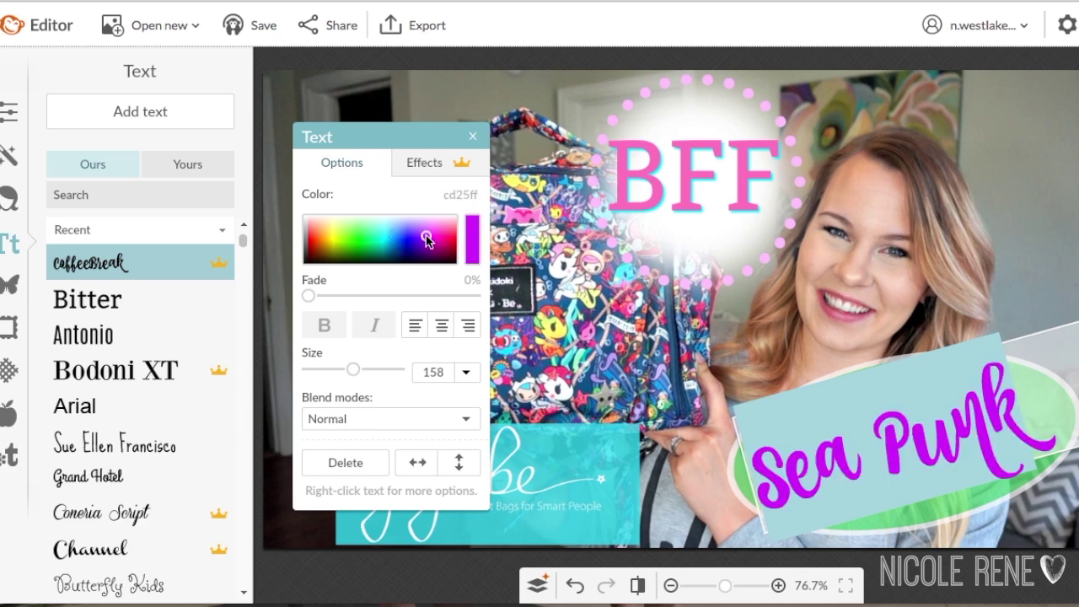
left_click(474, 240)
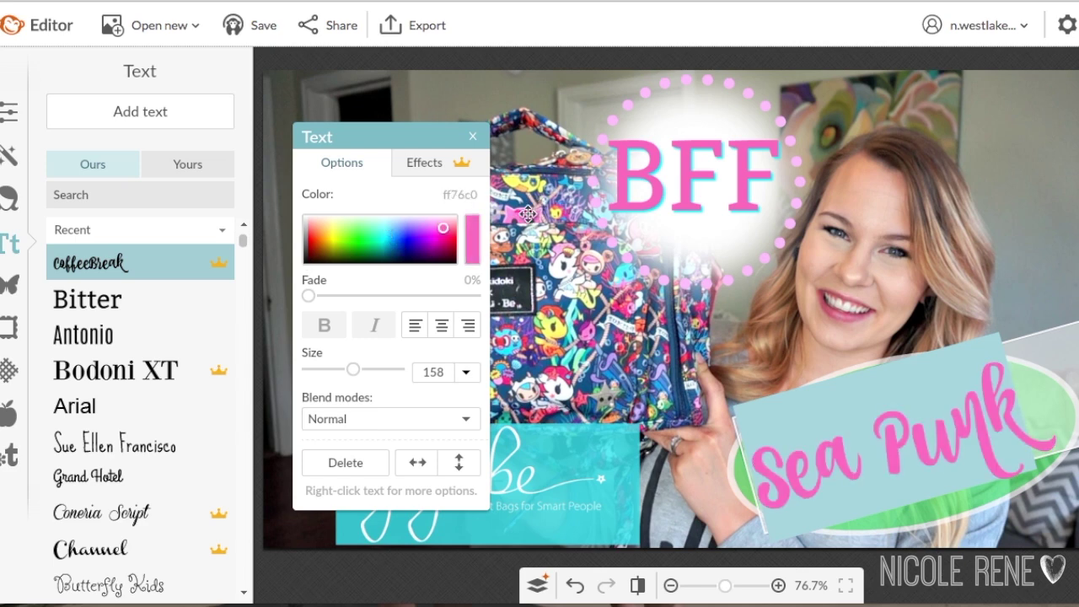
left_click(437, 250)
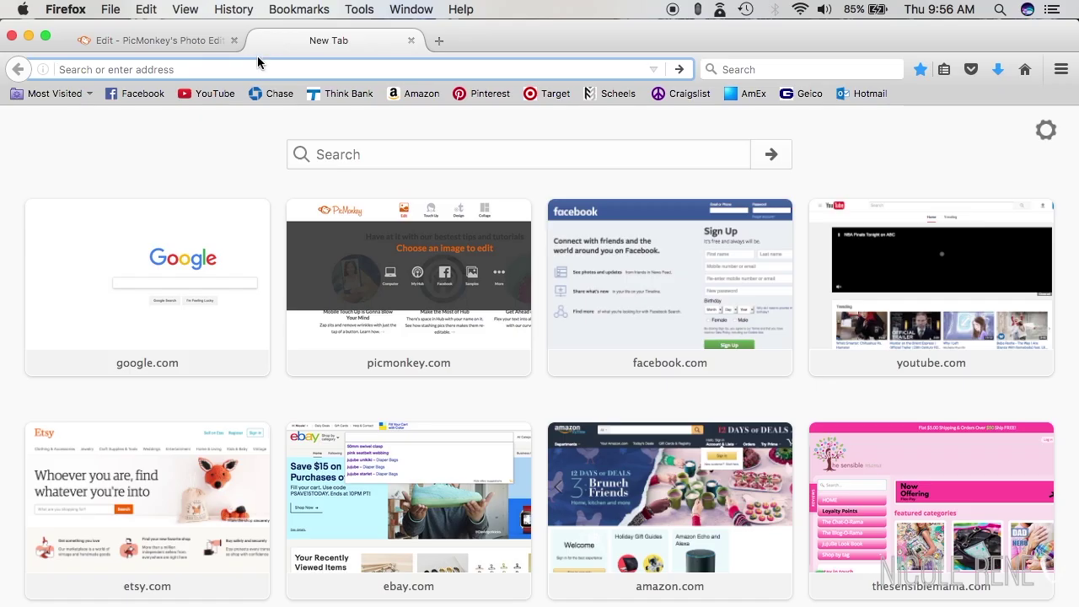
Open Google in a new browser tab and search for "emoji png".
left_click(149, 271)
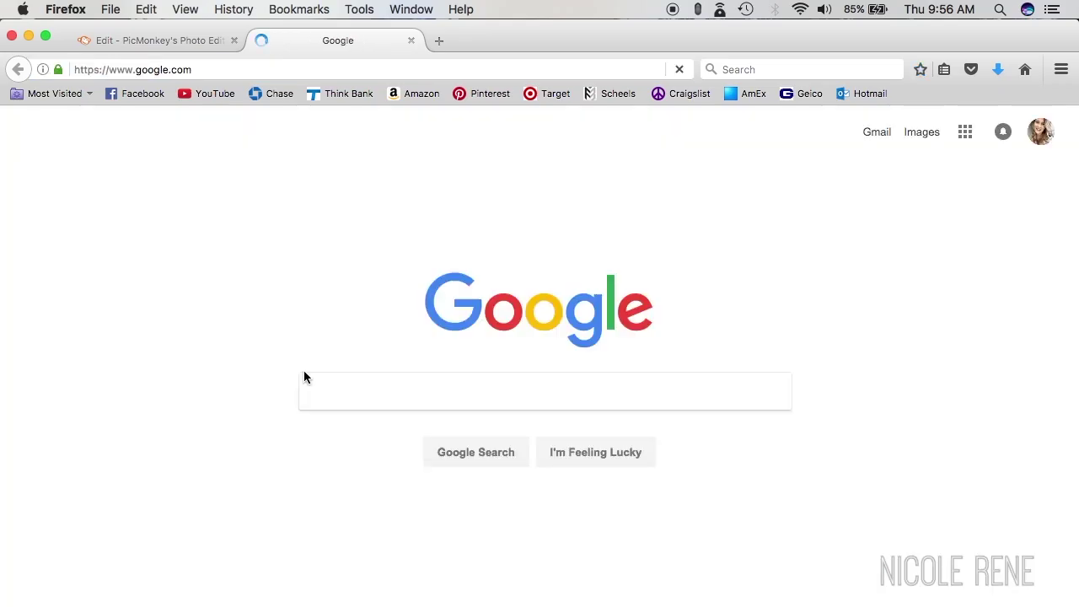
type("emoji png")
key("Return")
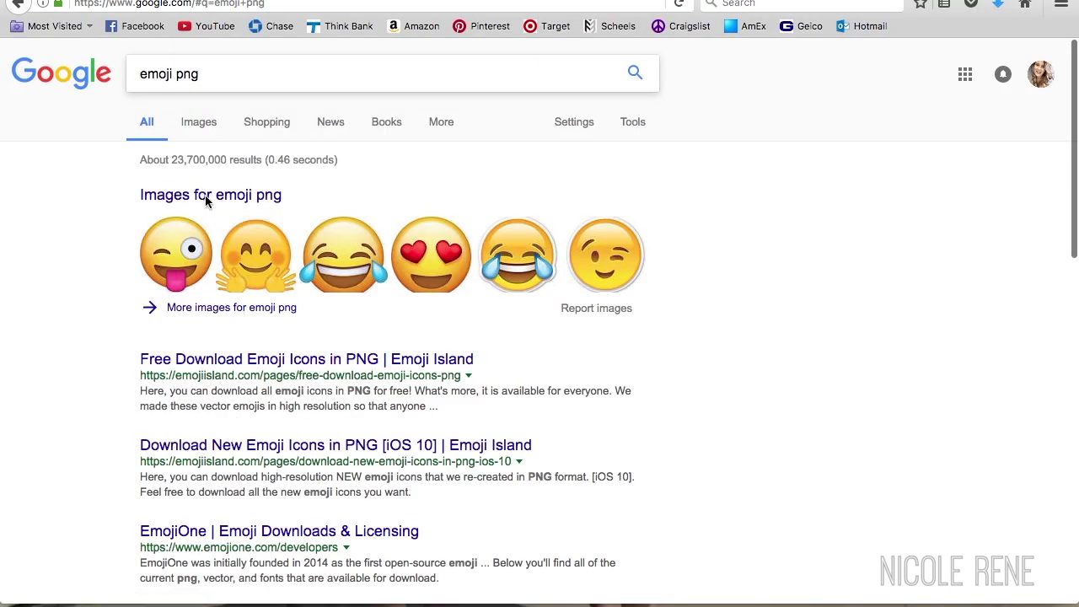
Find the laughing emoji with tears in the image results and save it to the Desktop as "emoji" in PNG format.
left_click(206, 123)
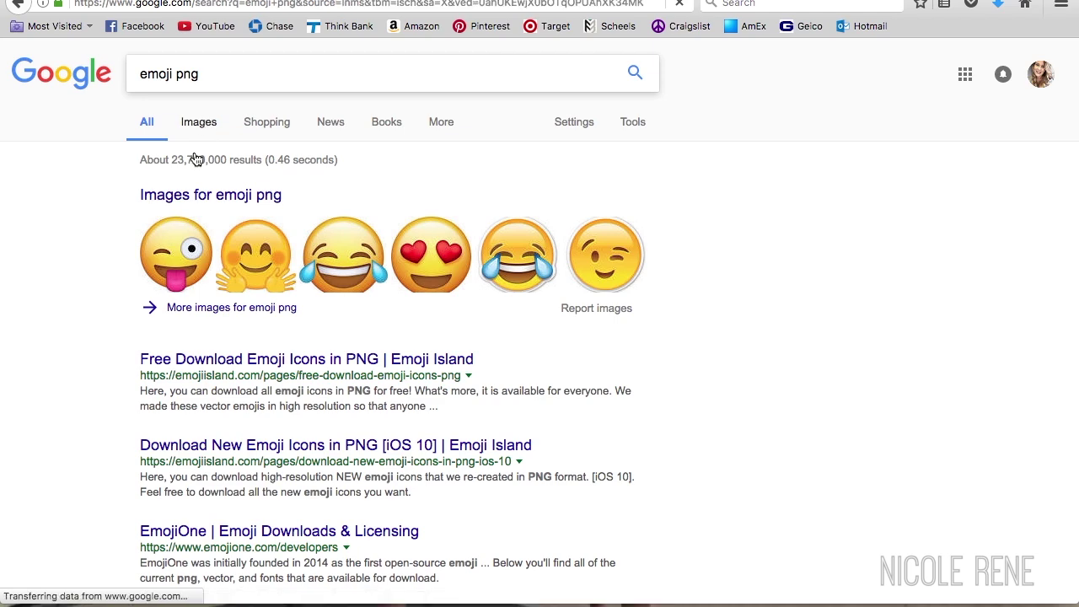
scroll(295, 324, "down", 1)
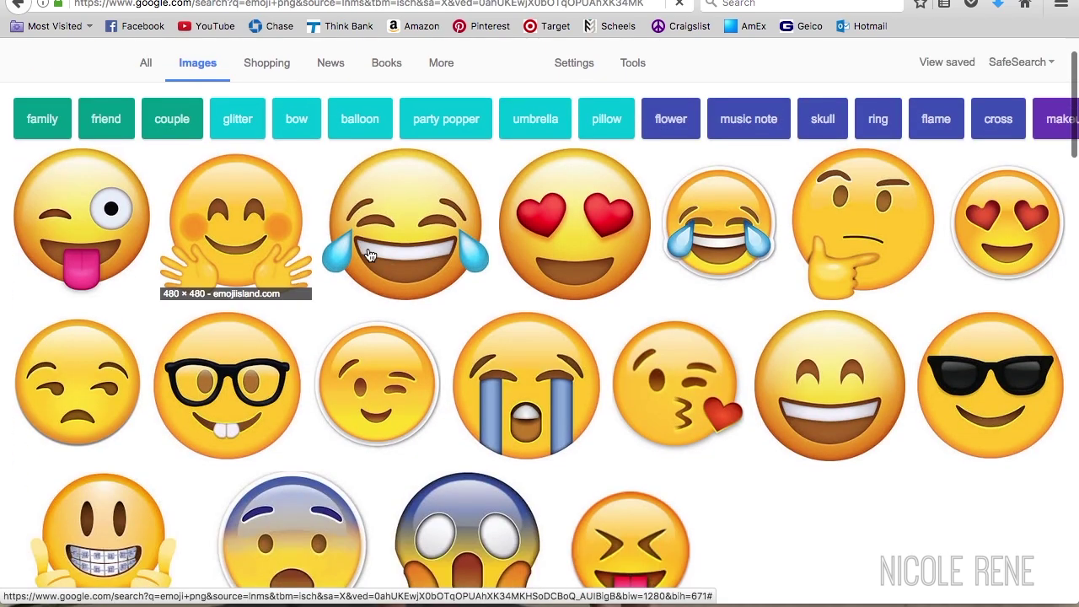
left_click(392, 278)
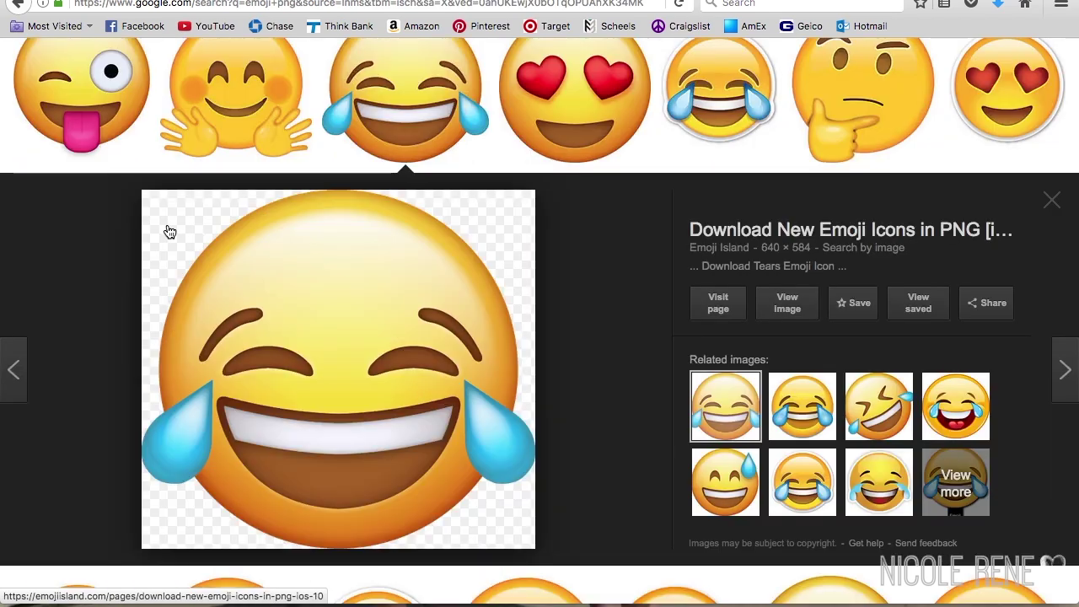
right_click(224, 242)
left_click(287, 438)
type("emoji")
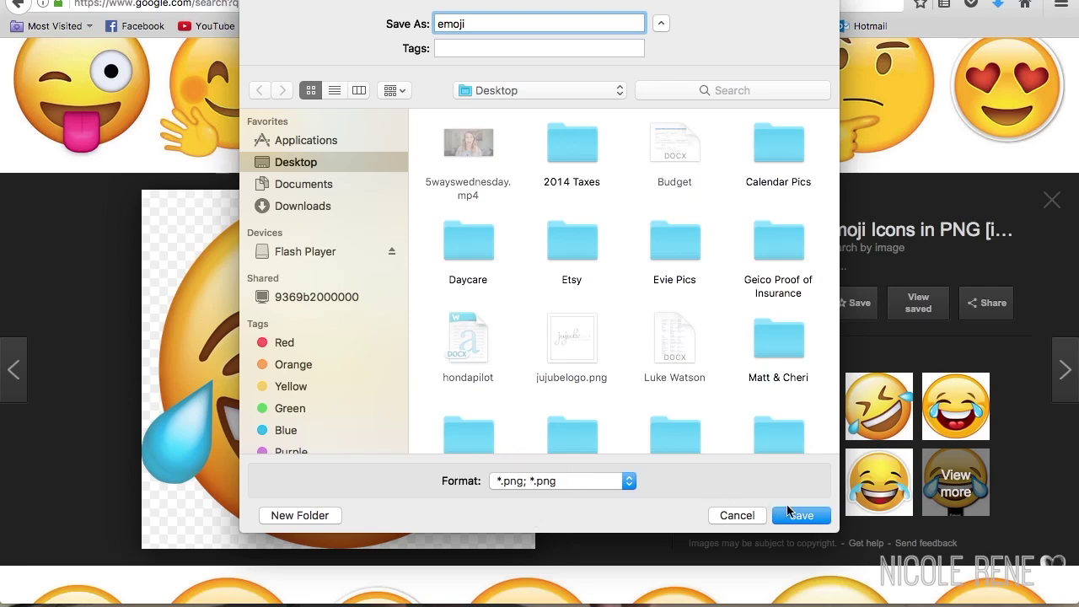
left_click(792, 516)
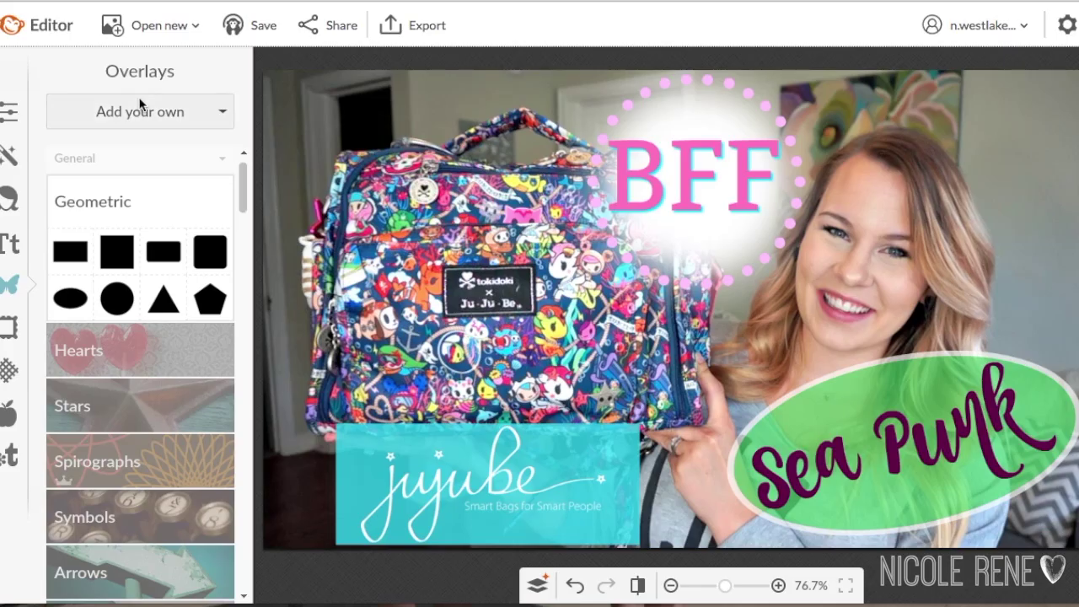
Add the saved emoji image from the computer to the thumbnail as an overlay.
left_click(140, 103)
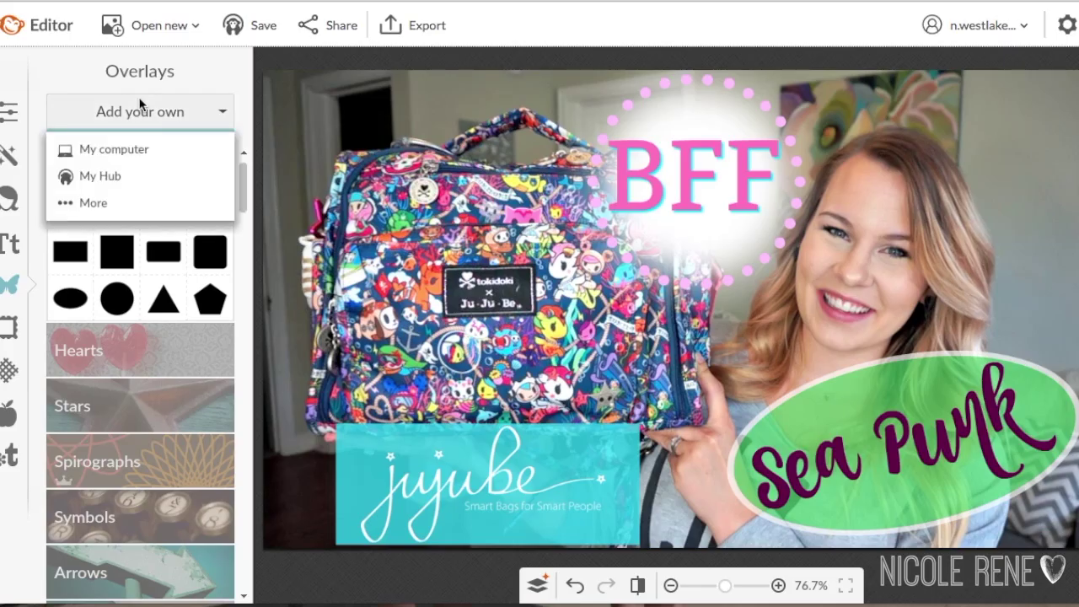
left_click(122, 149)
double_click(241, 286)
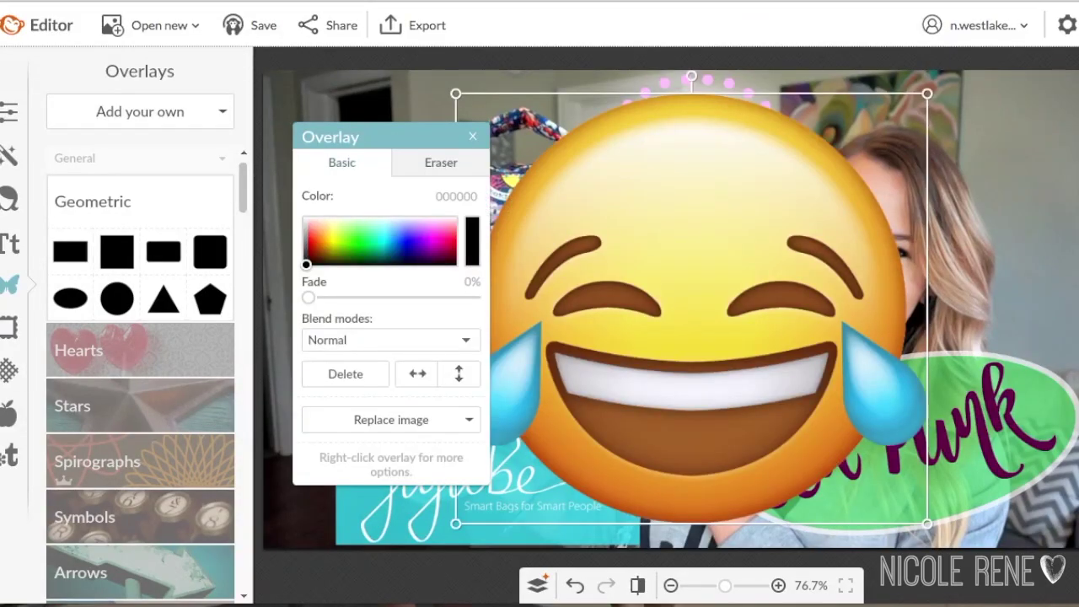
Shrink the emoji overlay, tilt it counterclockwise and place it over the upper left corner of the bag.
left_click_drag(456, 94, 577, 203)
left_click_drag(760, 295, 879, 168)
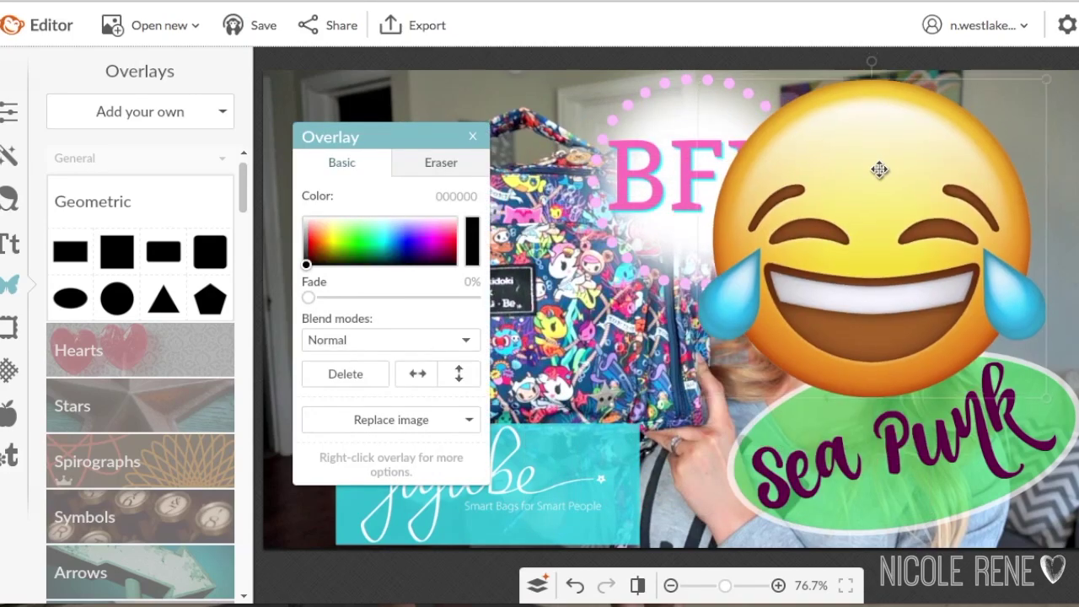
left_click_drag(1053, 66, 912, 203)
left_click_drag(800, 185, 759, 181)
mouse_move(826, 258)
left_mouse_down()
mouse_move(518, 163)
mouse_move(375, 139)
mouse_move(416, 140)
left_mouse_up()
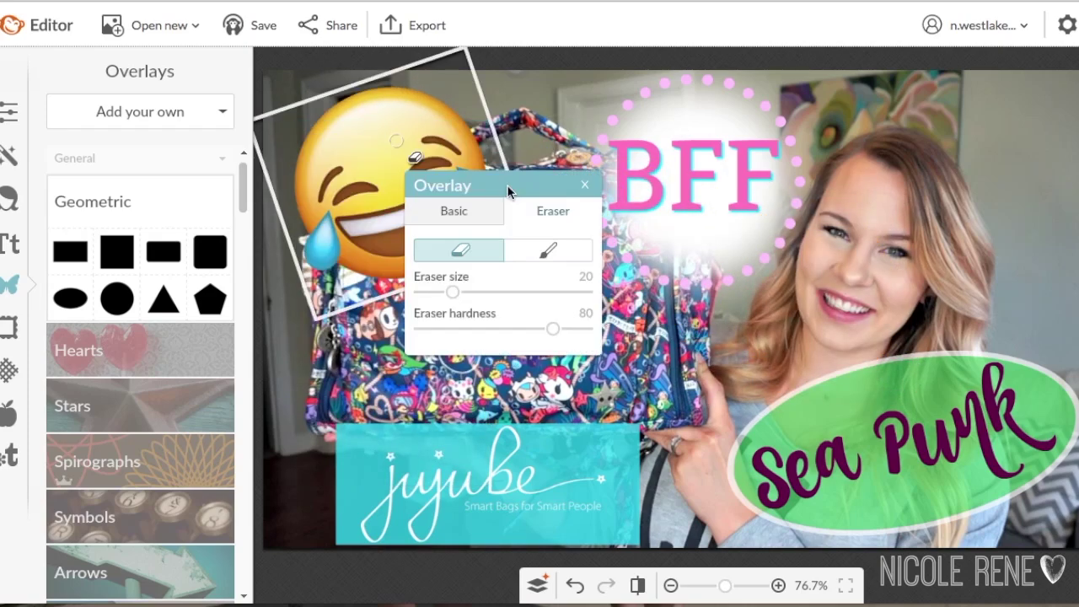
Erase a streak across the emoji's face with eraser size 20 and paint it back with brush size 67.
left_click_drag(506, 188, 679, 243)
mouse_move(375, 165)
left_mouse_down()
mouse_move(434, 219)
mouse_move(376, 128)
left_mouse_up()
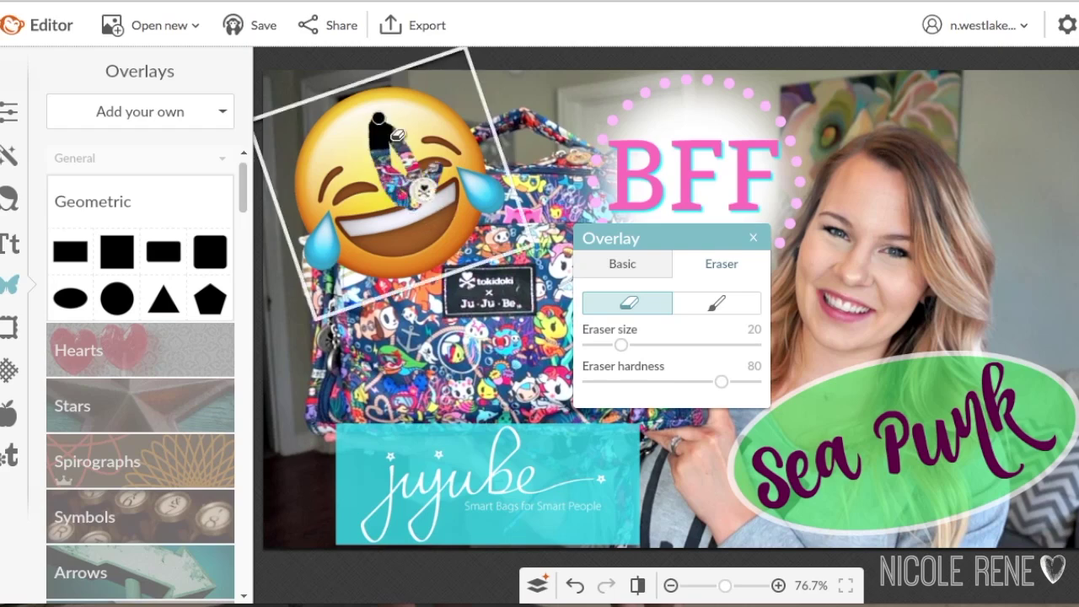
left_click(706, 305)
left_click_drag(683, 344, 699, 344)
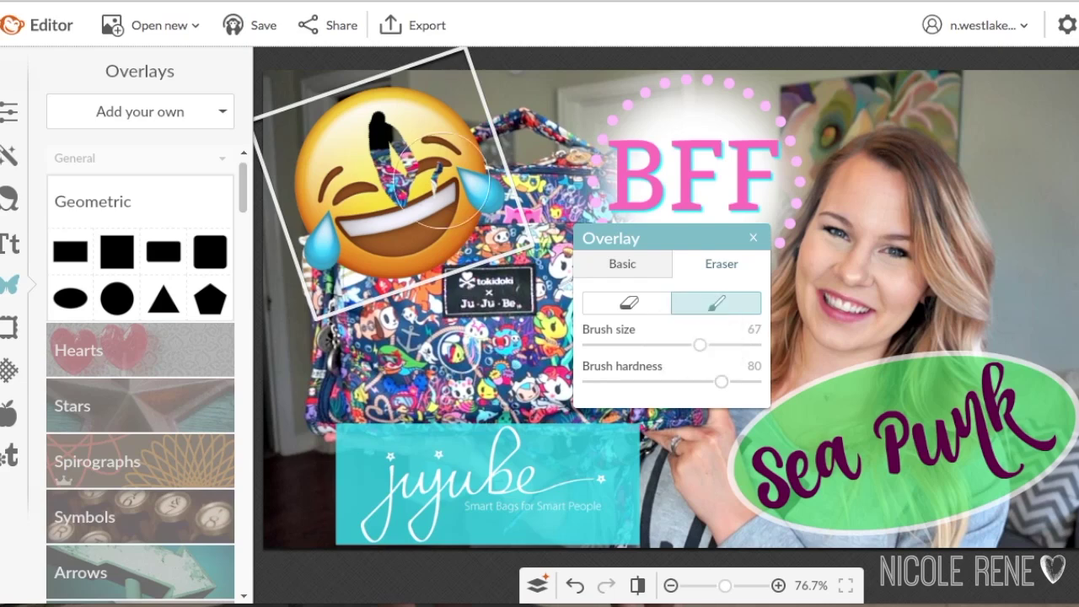
mouse_move(439, 182)
left_mouse_down()
mouse_move(397, 173)
mouse_move(415, 182)
mouse_move(381, 135)
mouse_move(388, 142)
left_mouse_up()
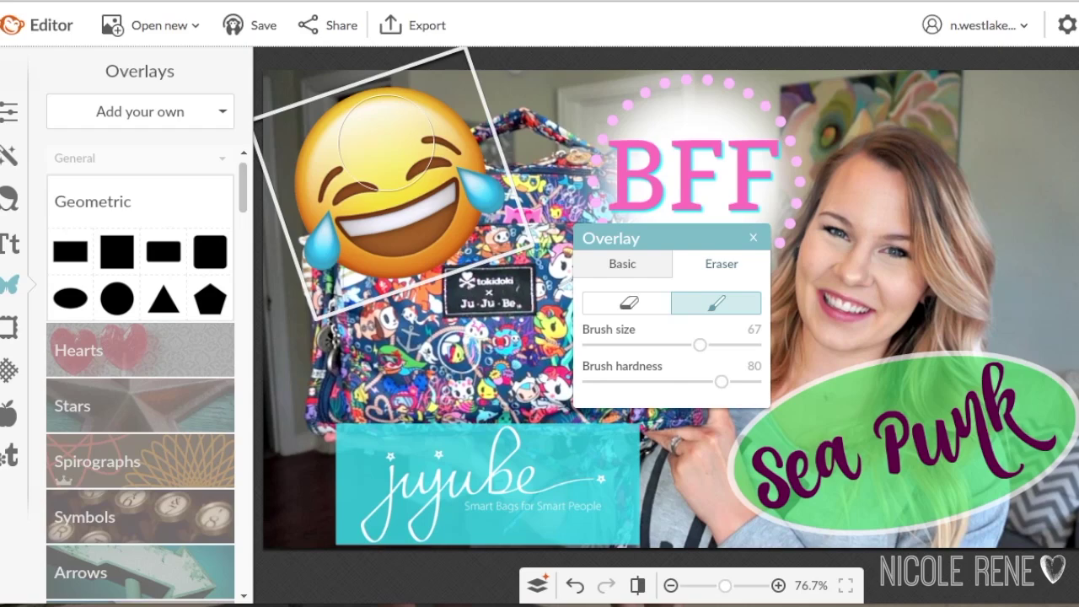
Export the thumbnail to the computer as dummythumb.jpg in Sean quality.
left_click(407, 24)
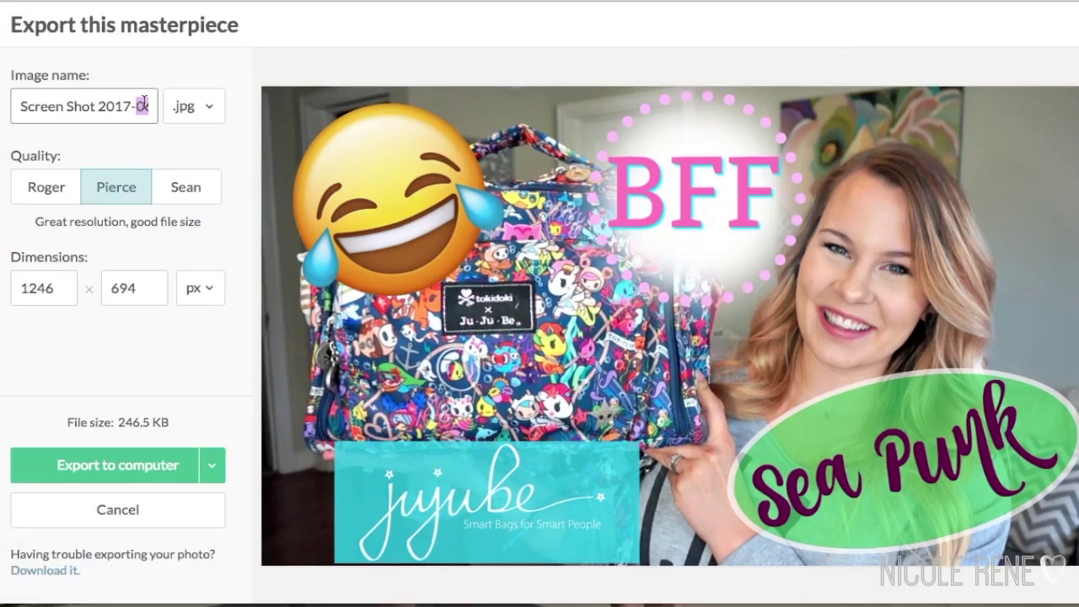
left_click(144, 102)
type("dummythumb")
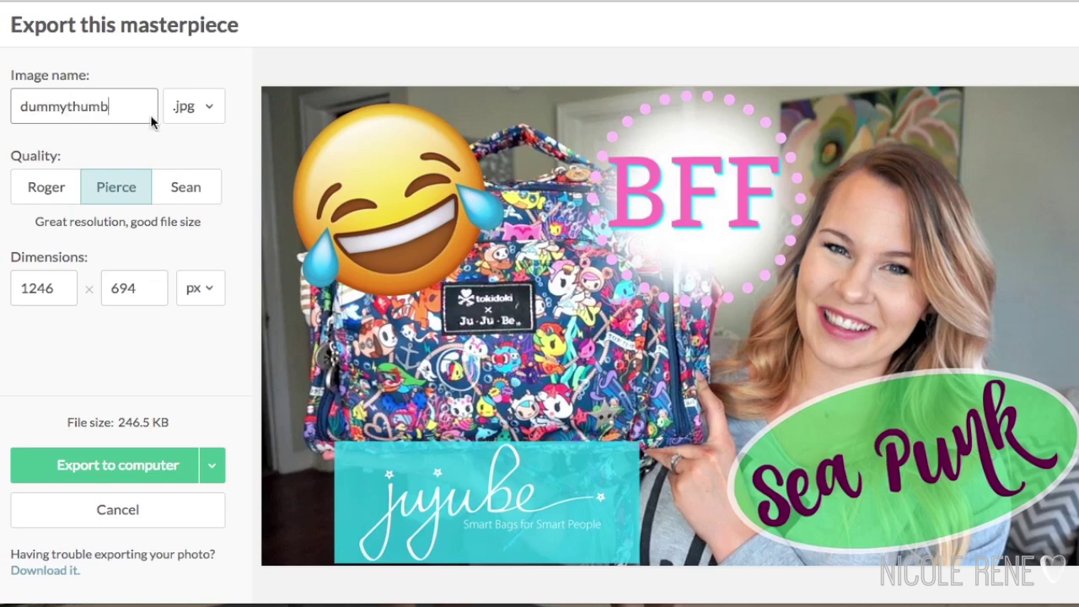
left_click(203, 186)
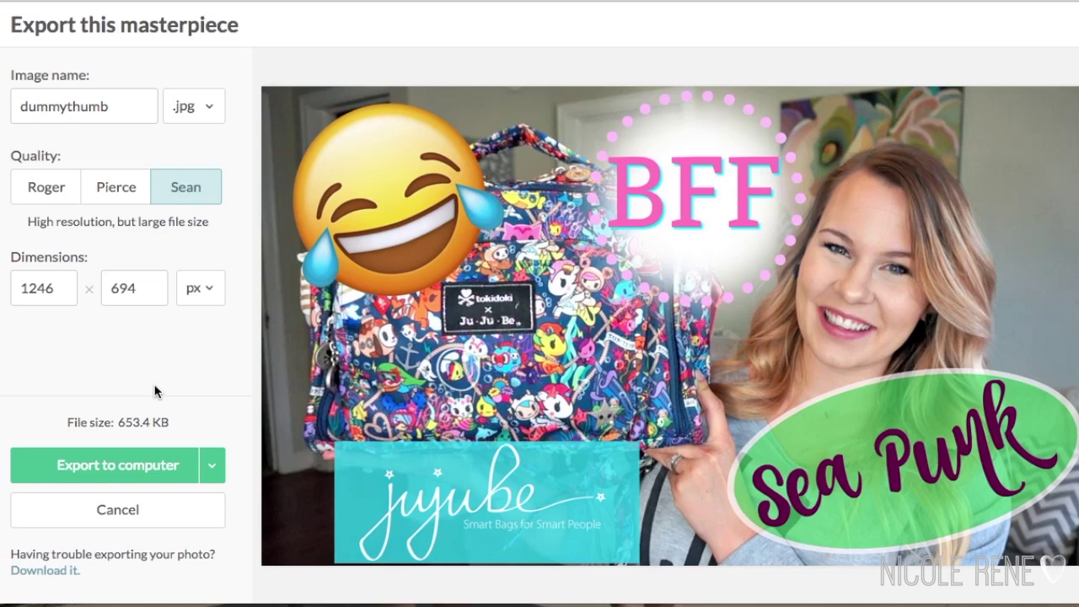
left_click(149, 461)
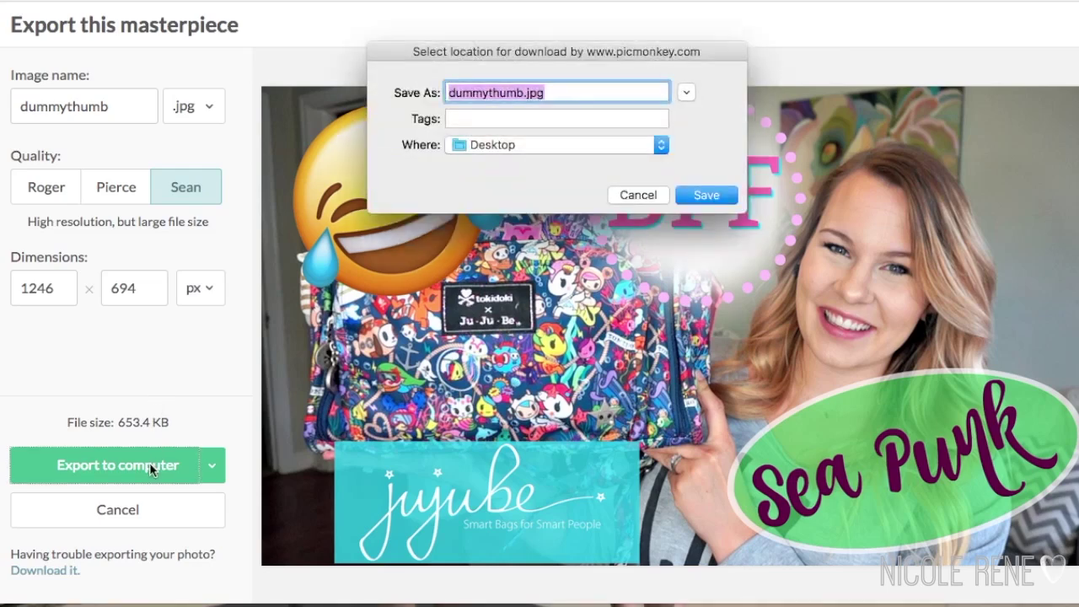